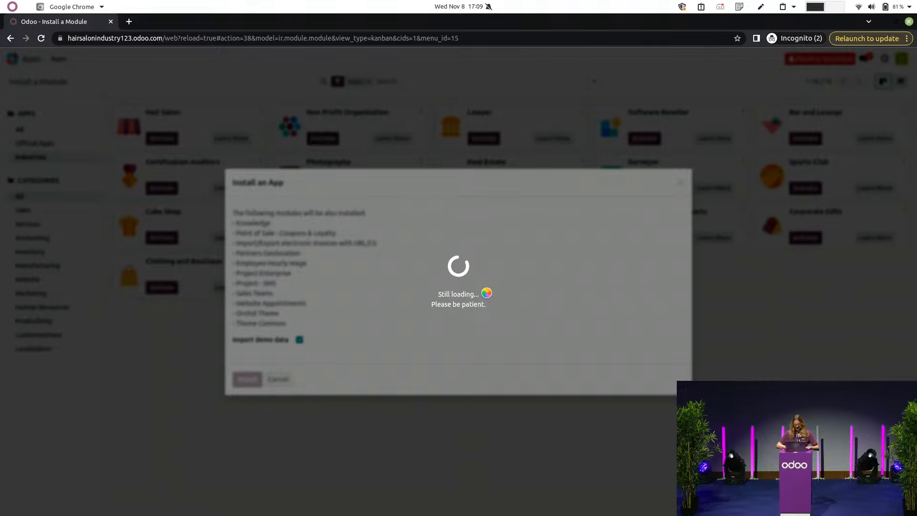
Switch to the Odoo POS browser window and close the shop's session with a counted cash amount of 100
{"action": "key", "text": "alt+Tab"}
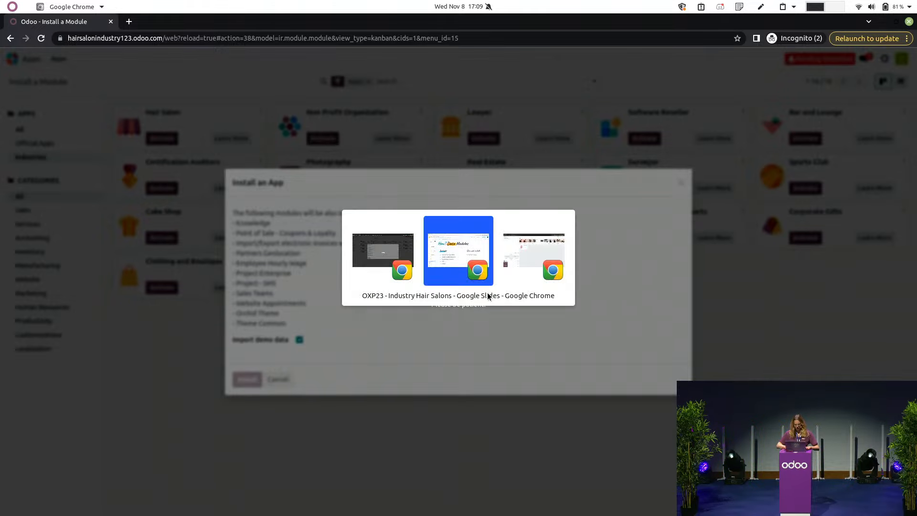
{"action": "key", "text": "alt+Tab"}
{"action": "key", "text": "alt+Tab"}
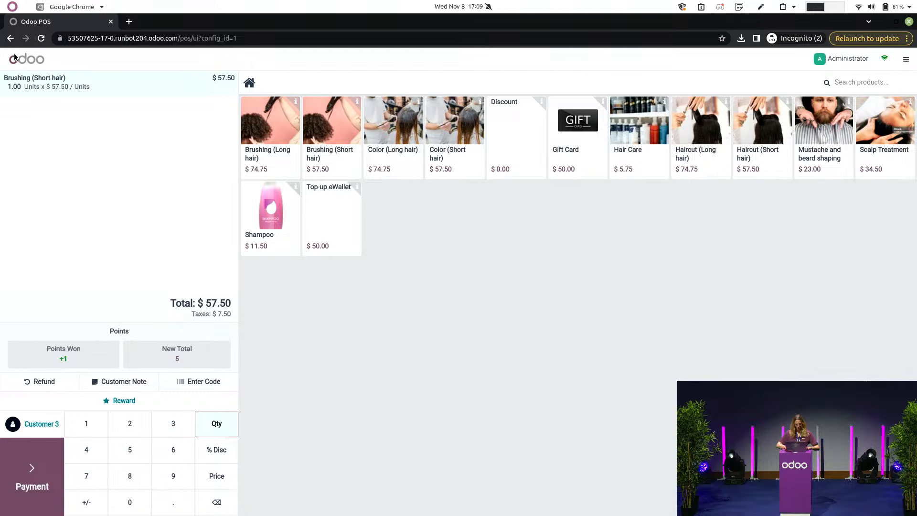
{"action": "key", "text": "F5"}
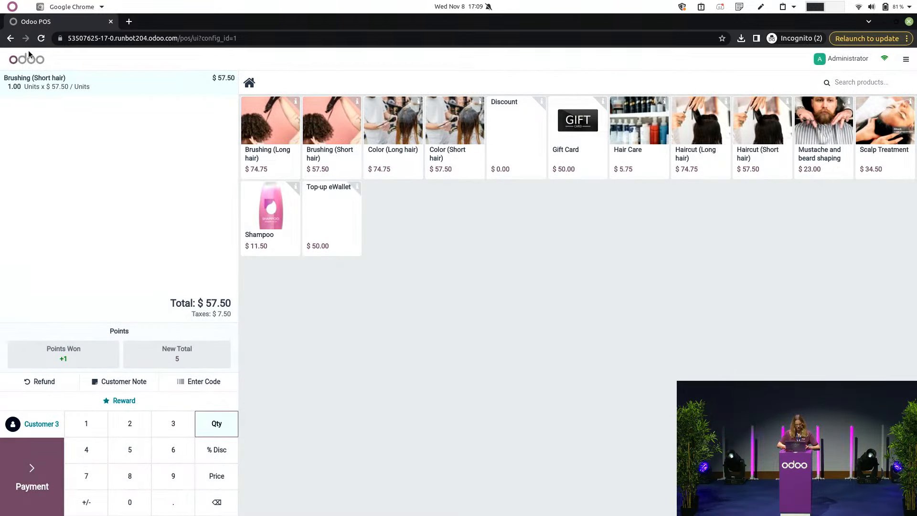
{"action": "left_click", "coordinate": [903, 60]}
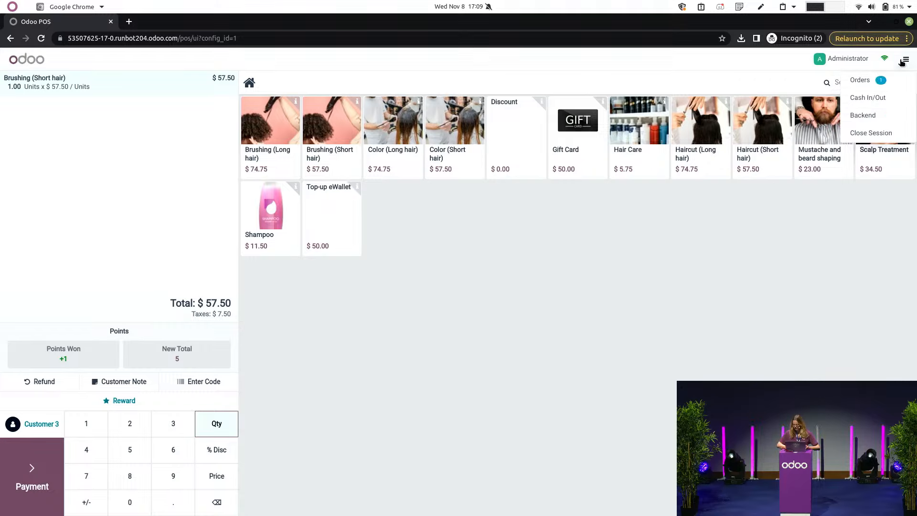
{"action": "left_click", "coordinate": [879, 133]}
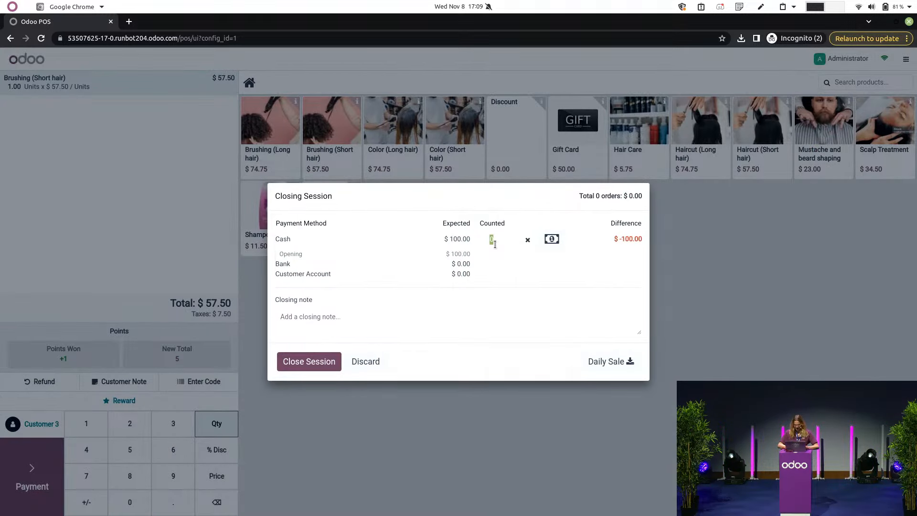
{"action": "type", "text": "1000"}
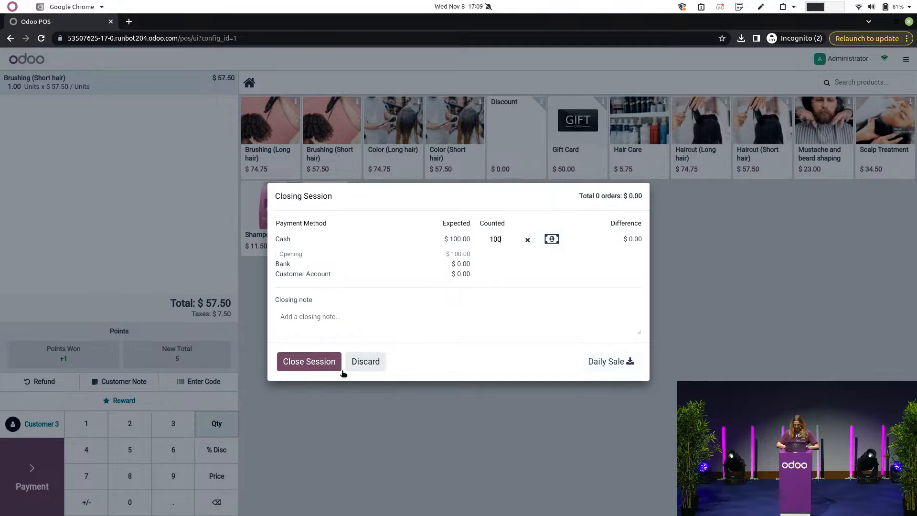
{"action": "left_click", "coordinate": [290, 368]}
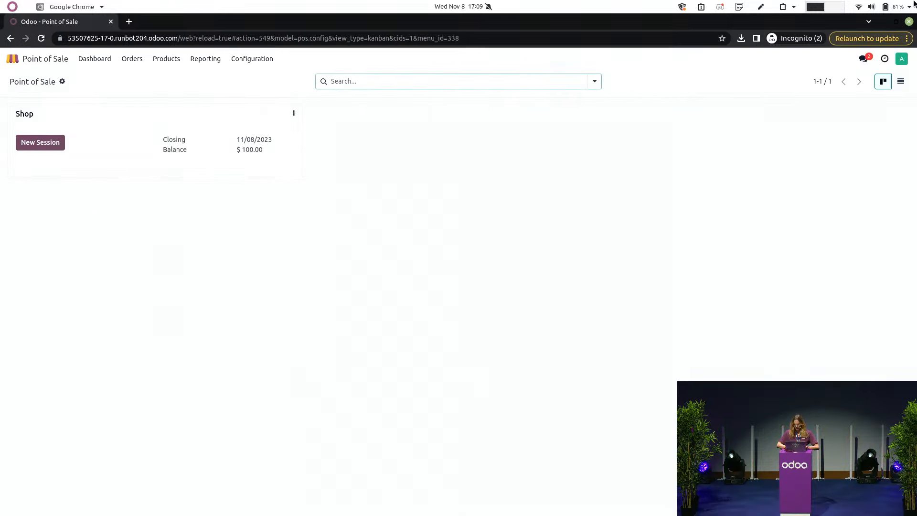
Open the Hair Salon article in the Knowledge app and read through its business flows for appointments, checkout and loyalty
{"action": "left_click", "coordinate": [13, 59]}
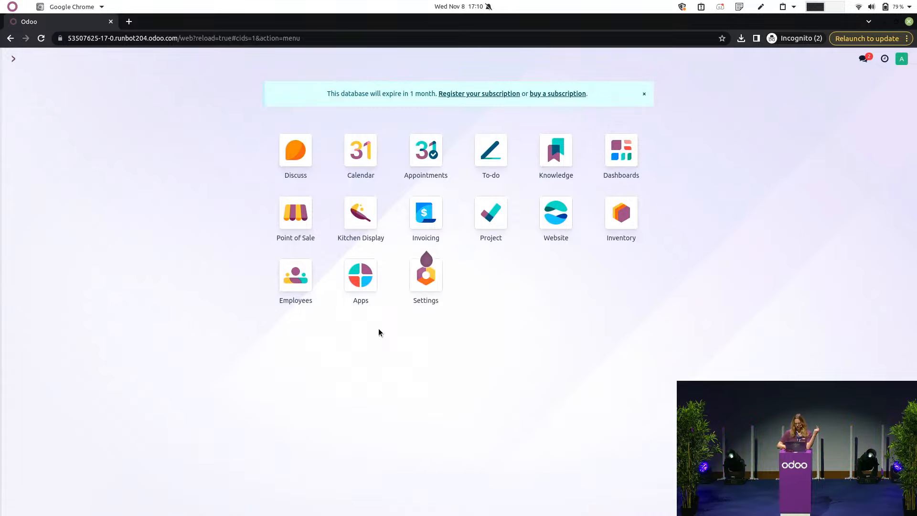
{"action": "left_click", "coordinate": [555, 155]}
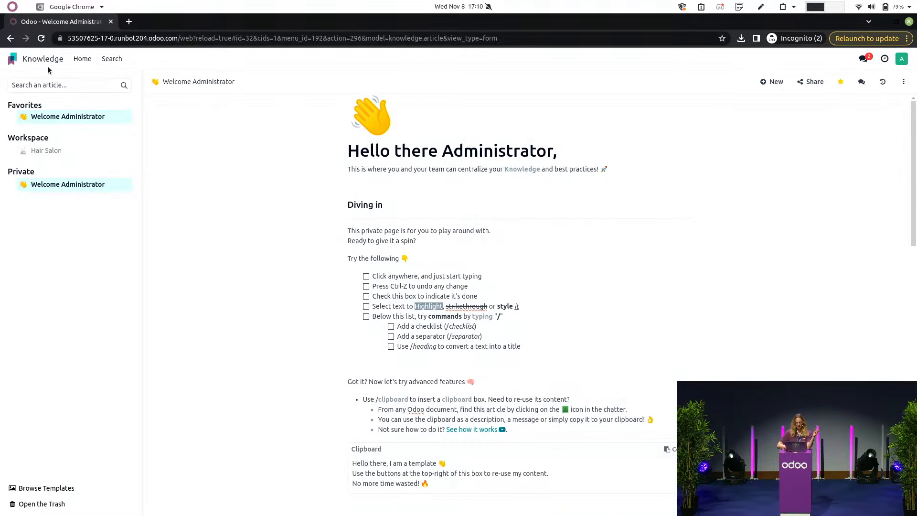
{"action": "left_click", "coordinate": [54, 151]}
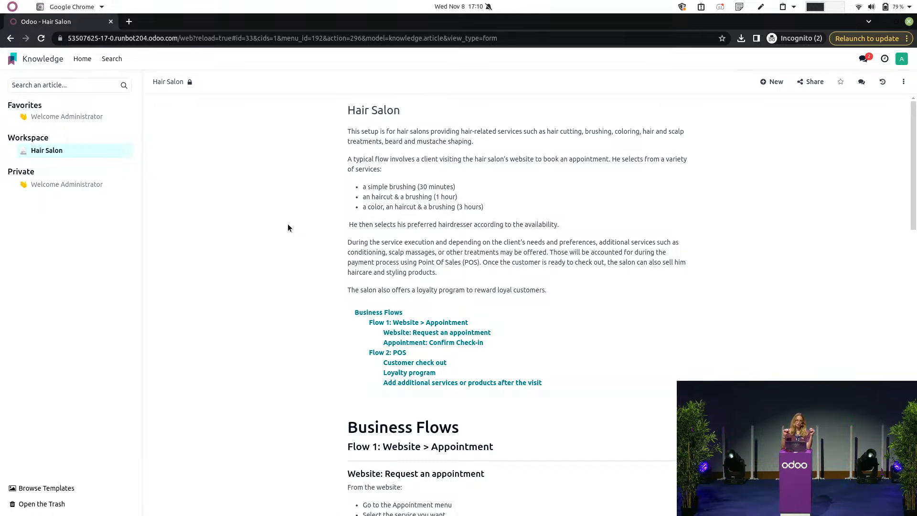
{"action": "scroll", "coordinate": [288, 224], "scroll_direction": "down", "scroll_amount": 3}
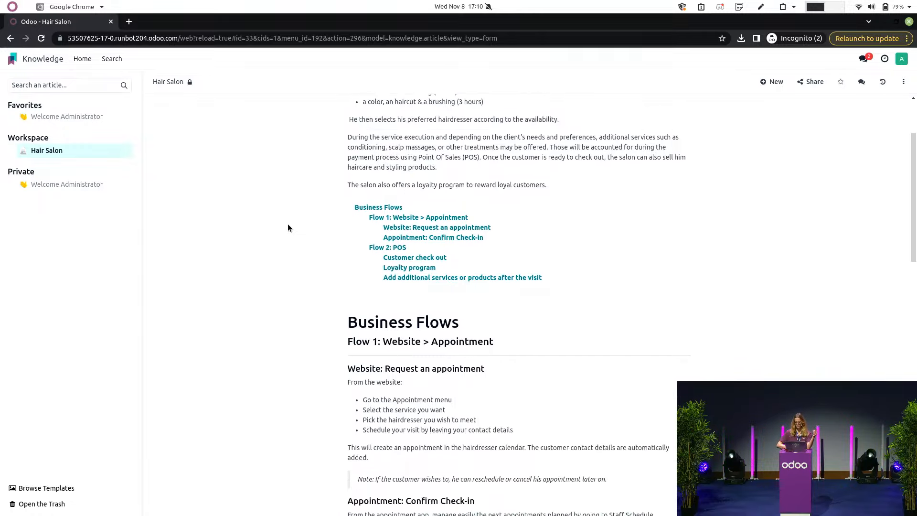
{"action": "scroll", "coordinate": [288, 224], "scroll_direction": "down", "scroll_amount": 3}
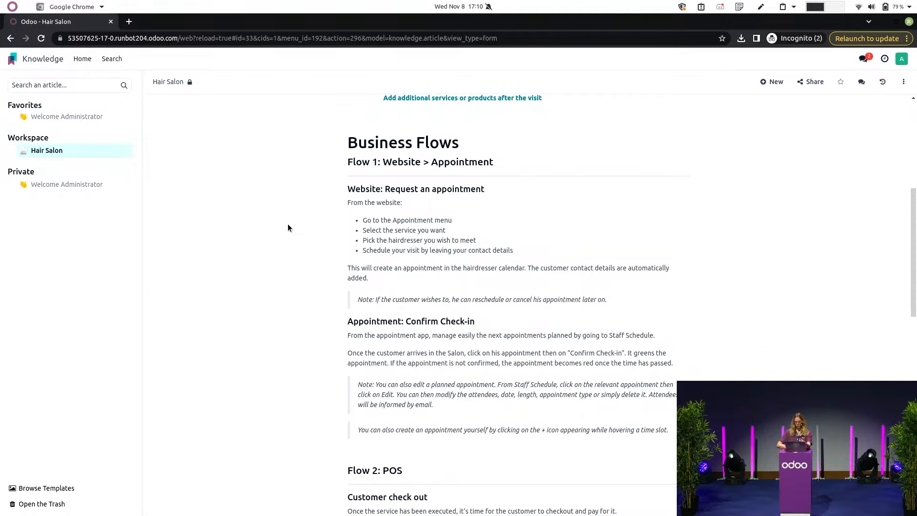
{"action": "scroll", "coordinate": [288, 225], "scroll_direction": "down", "scroll_amount": 2}
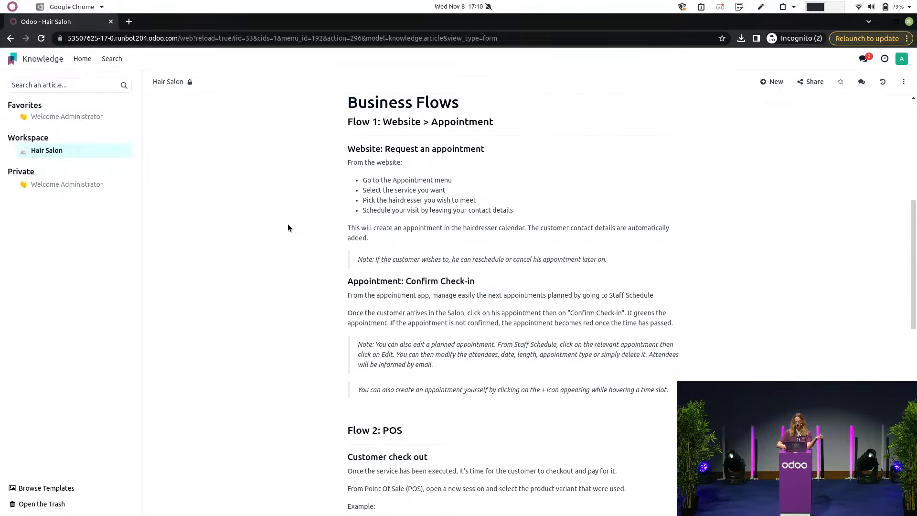
{"action": "scroll", "coordinate": [288, 227], "scroll_direction": "down", "scroll_amount": 5}
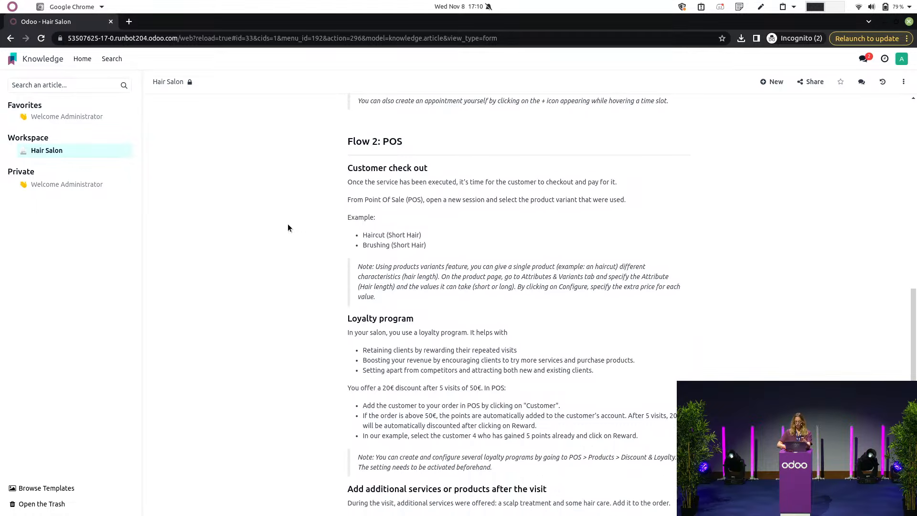
{"action": "scroll", "coordinate": [288, 224], "scroll_direction": "down", "scroll_amount": 2}
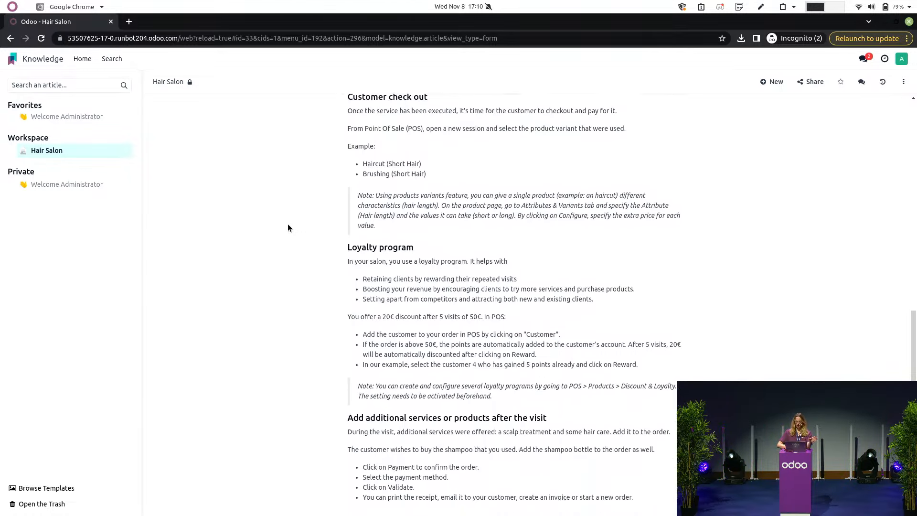
{"action": "scroll", "coordinate": [288, 224], "scroll_direction": "down", "scroll_amount": 4}
{"action": "scroll", "coordinate": [288, 225], "scroll_direction": "up", "scroll_amount": 3}
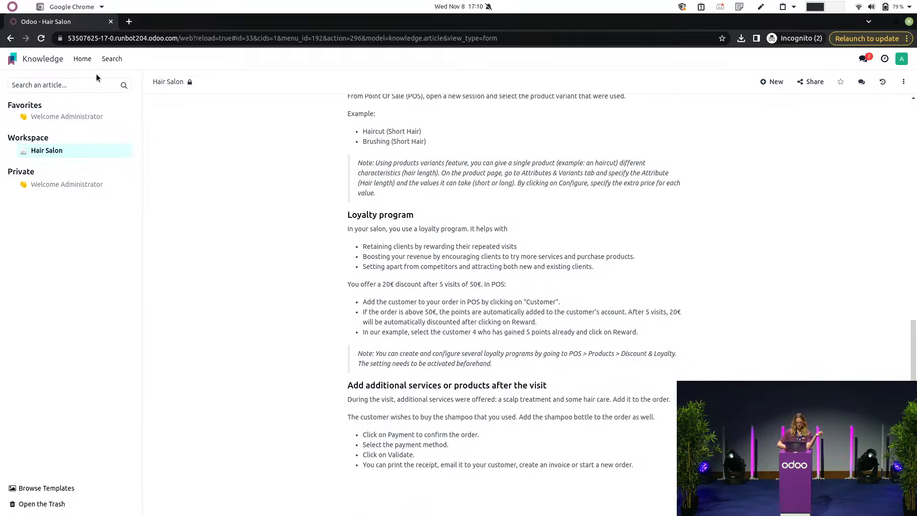
View the salon's recurring appointment types in the Appointments app, and return to the app overview
{"action": "left_click", "coordinate": [13, 59]}
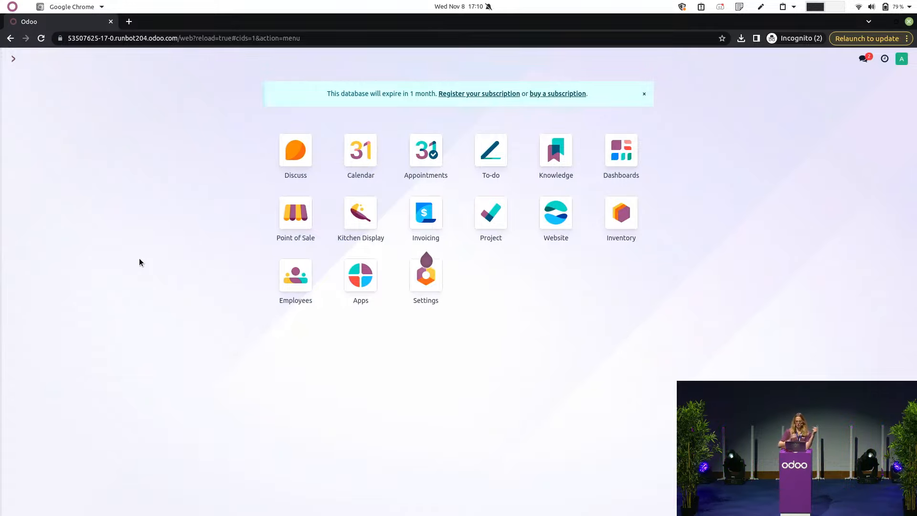
{"action": "left_click", "coordinate": [423, 153]}
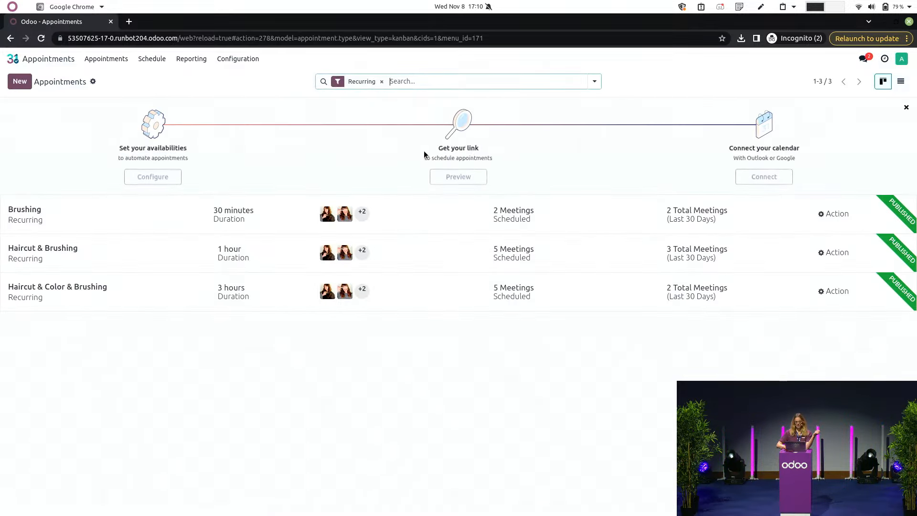
{"action": "left_click", "coordinate": [12, 58]}
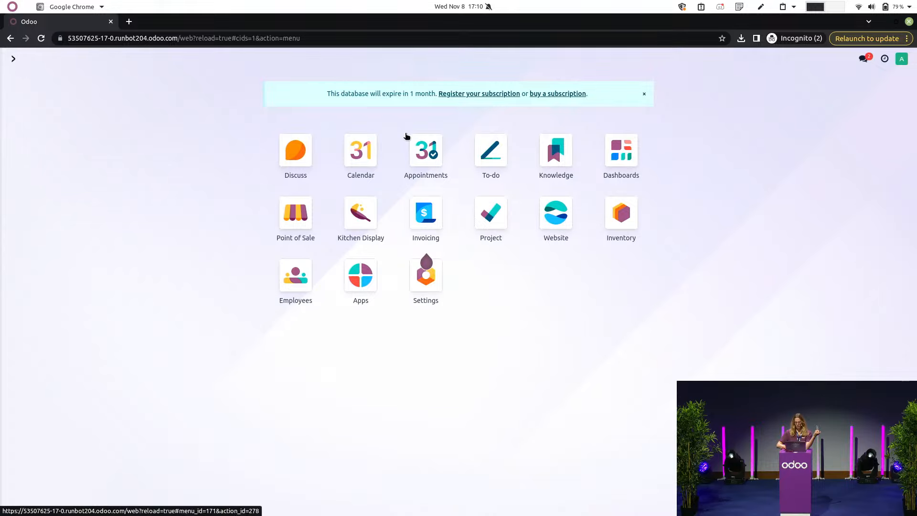
Examine the salon website's Home, Services, Pricing, About Us and Contact us pages
{"action": "left_click", "coordinate": [559, 218]}
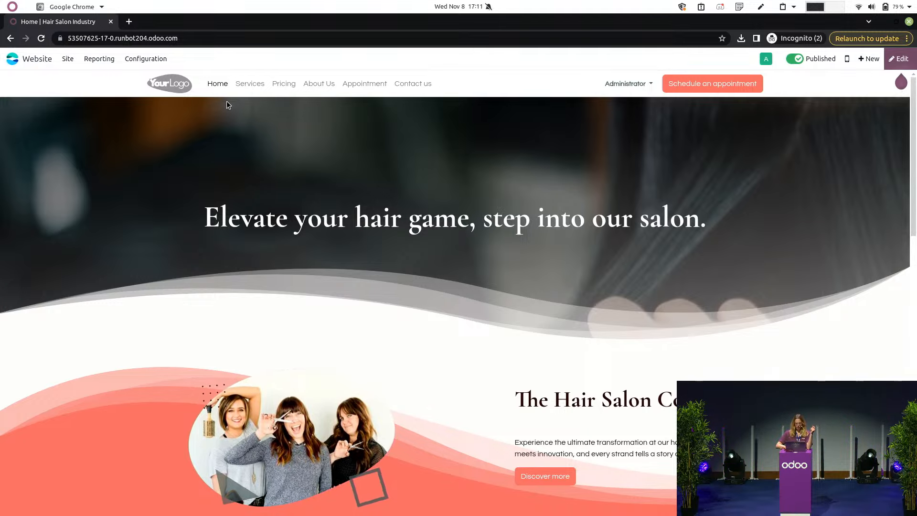
{"action": "scroll", "coordinate": [291, 308], "scroll_direction": "down", "scroll_amount": 10}
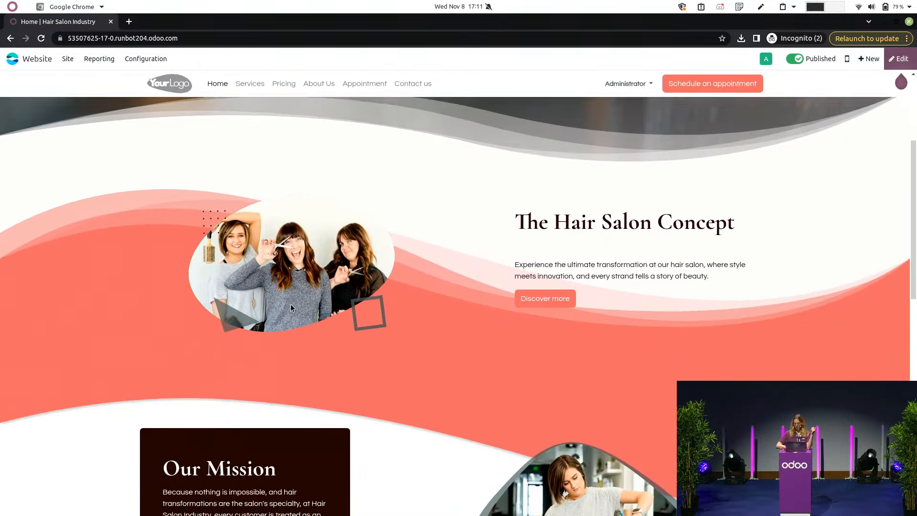
{"action": "scroll", "coordinate": [290, 308], "scroll_direction": "up", "scroll_amount": 1}
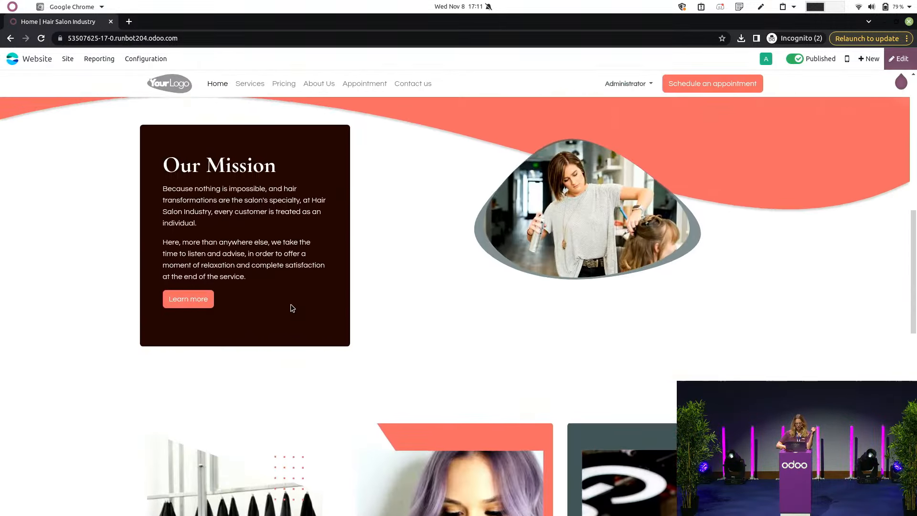
{"action": "left_click", "coordinate": [250, 85]}
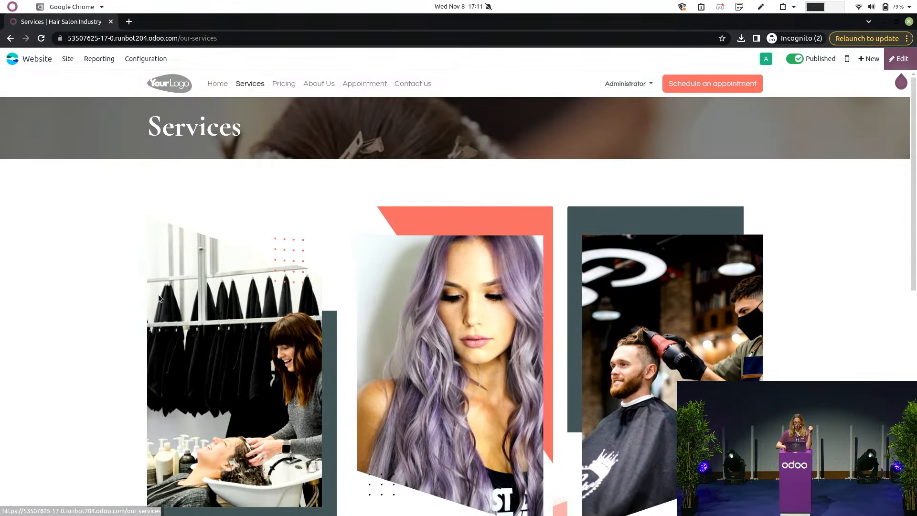
{"action": "scroll", "coordinate": [134, 198], "scroll_direction": "down", "scroll_amount": 5}
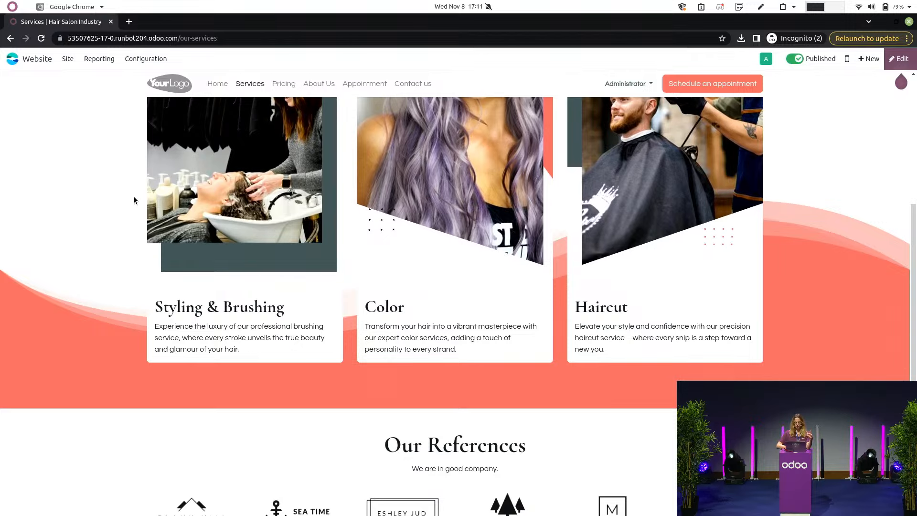
{"action": "scroll", "coordinate": [135, 196], "scroll_direction": "up", "scroll_amount": 1}
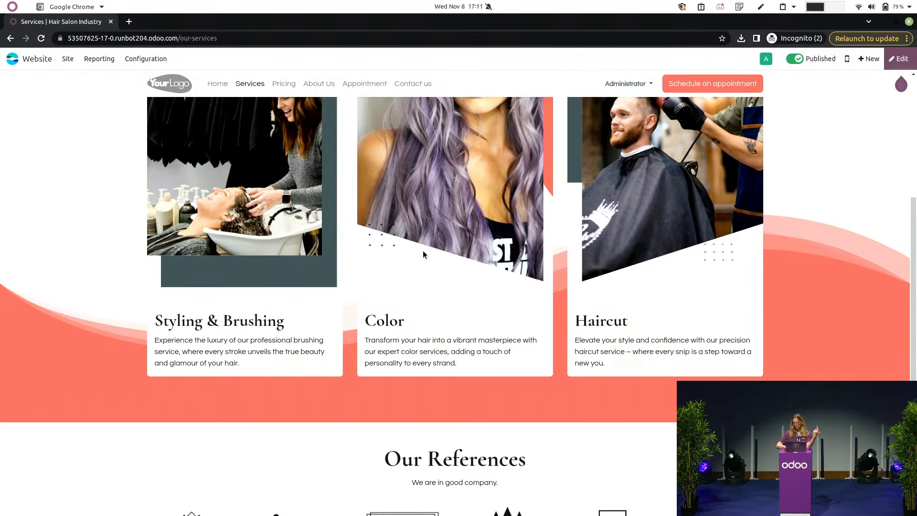
{"action": "left_click", "coordinate": [285, 86]}
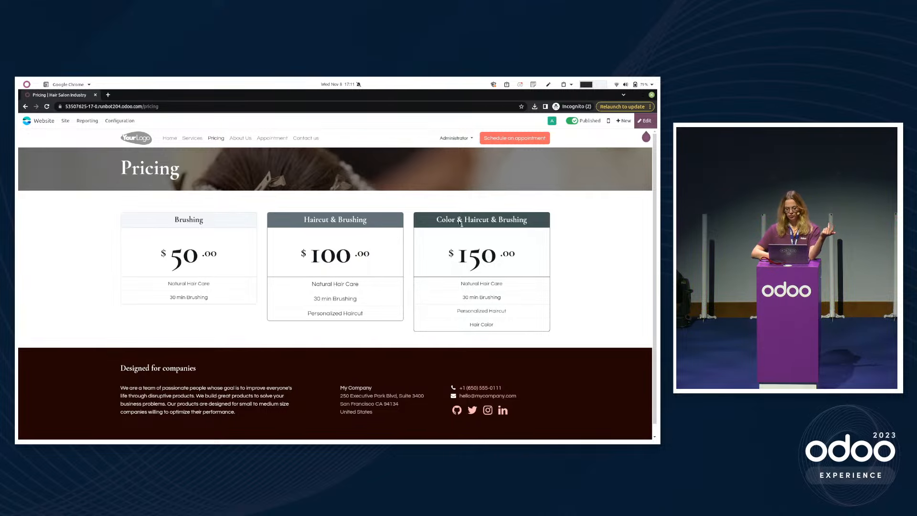
{"action": "left_click", "coordinate": [241, 140]}
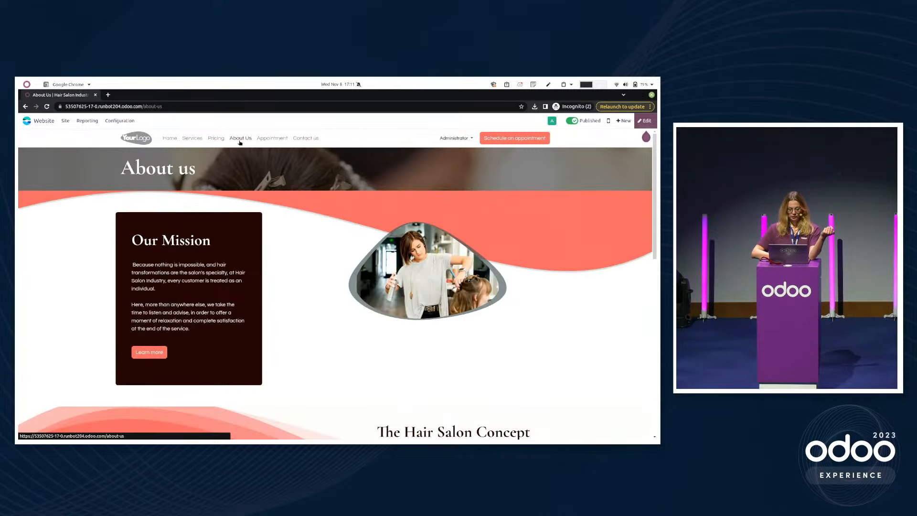
{"action": "left_click", "coordinate": [305, 139]}
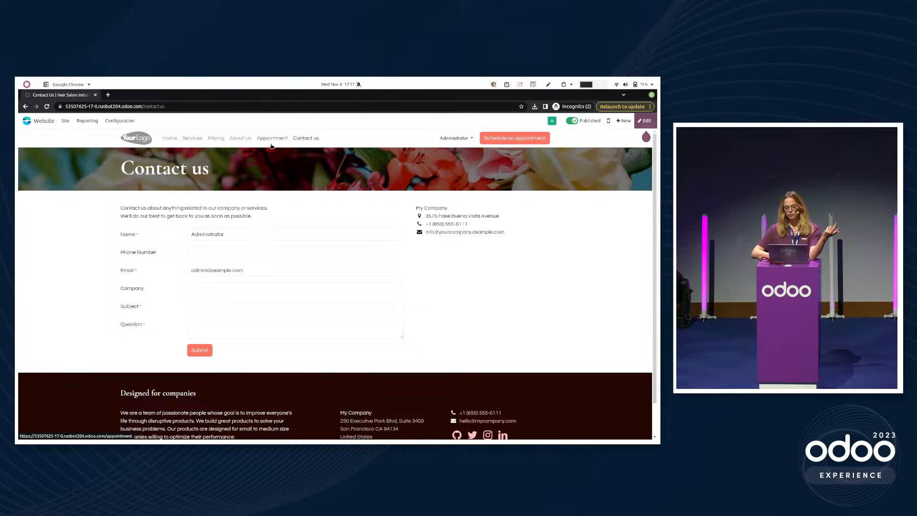
Book a Haircut & Brushing appointment on the website with the third listed operator for November 10, 2023 at 4:00 PM, and return to the app overview
{"action": "left_click", "coordinate": [271, 144]}
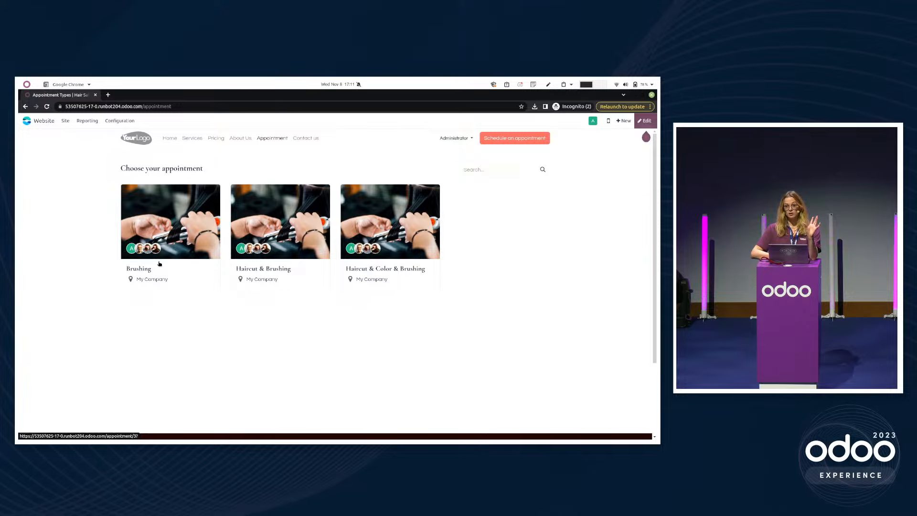
{"action": "left_click", "coordinate": [295, 249]}
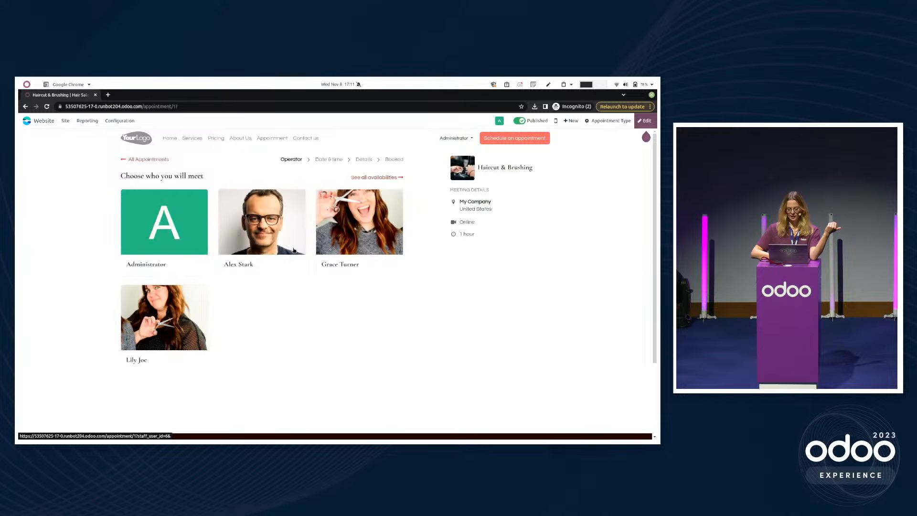
{"action": "left_click", "coordinate": [352, 241]}
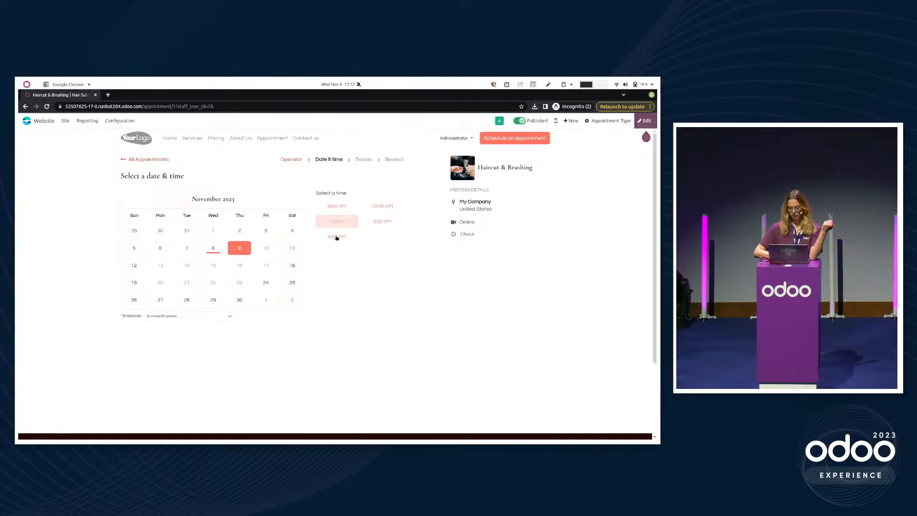
{"action": "left_click", "coordinate": [270, 251]}
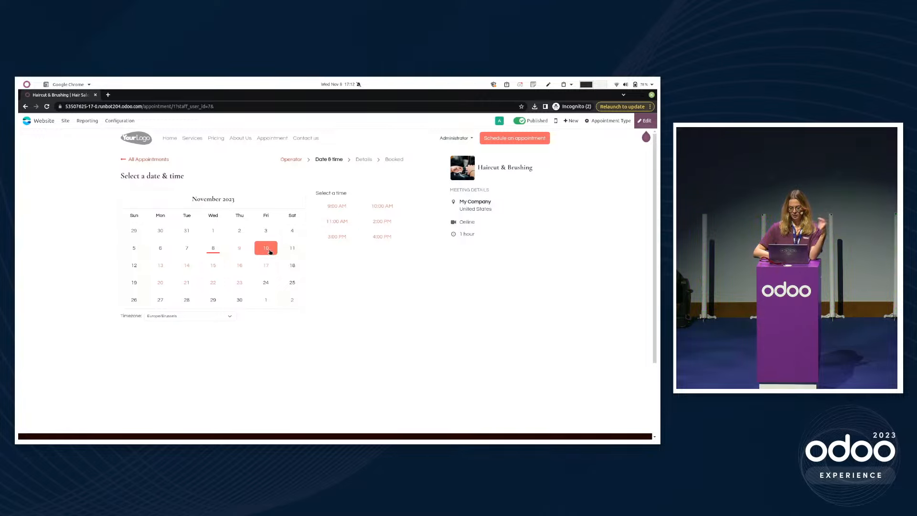
{"action": "left_click", "coordinate": [380, 239]}
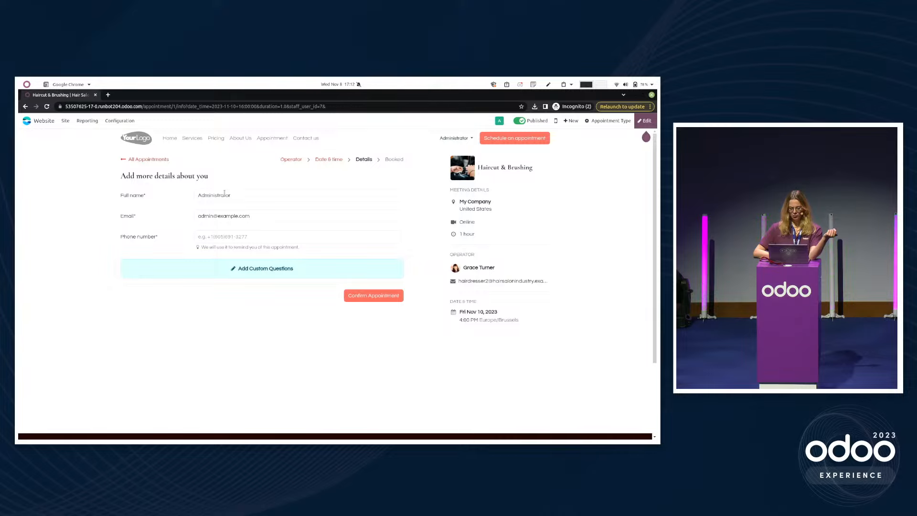
{"action": "left_click", "coordinate": [359, 296]}
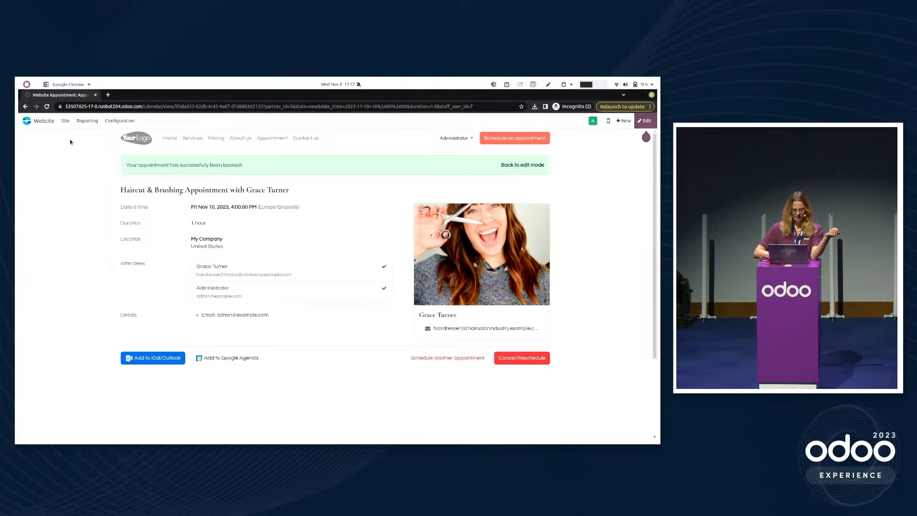
{"action": "left_click", "coordinate": [27, 121]}
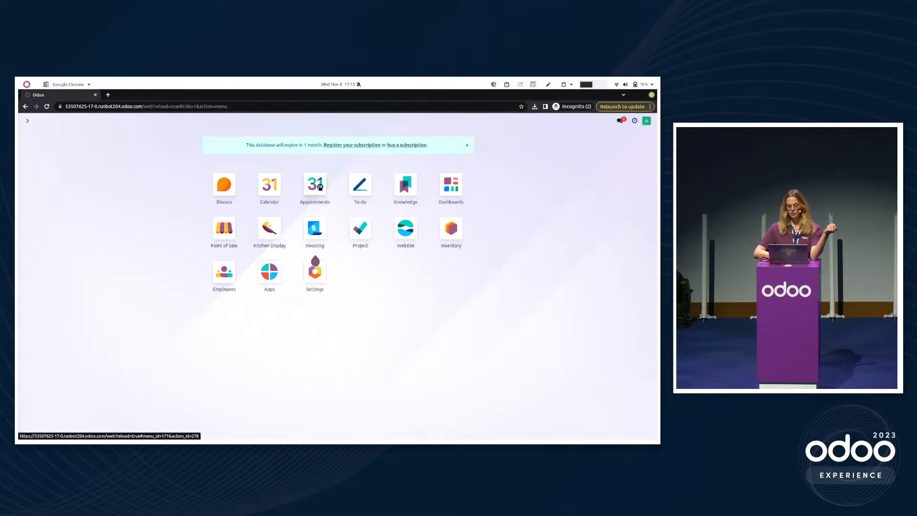
View the meetings scheduled for the Brushing appointment type in the Appointments app, and return to the appointment types
{"action": "left_click", "coordinate": [321, 187]}
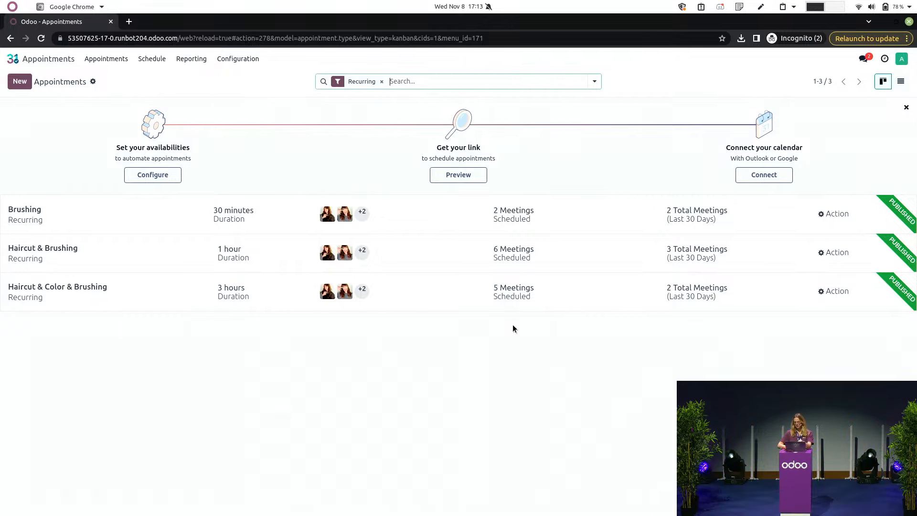
{"action": "left_click", "coordinate": [501, 216]}
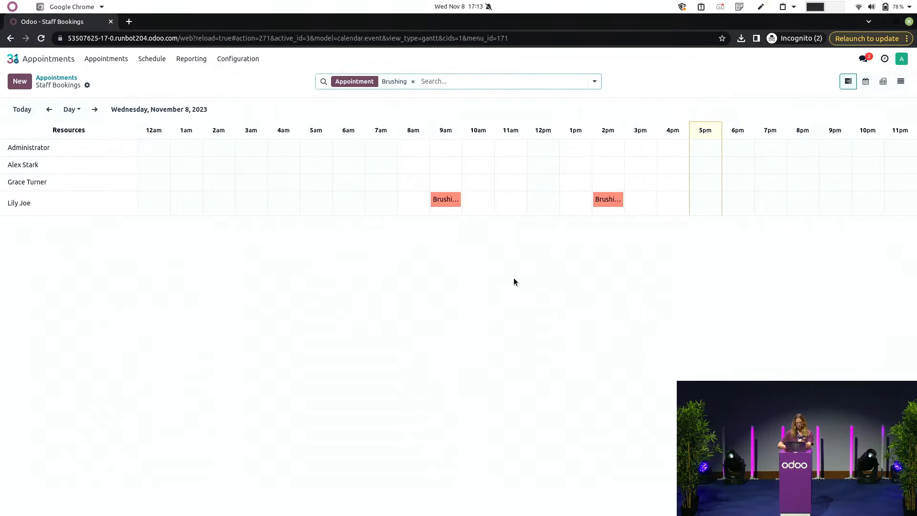
{"action": "left_click", "coordinate": [56, 78]}
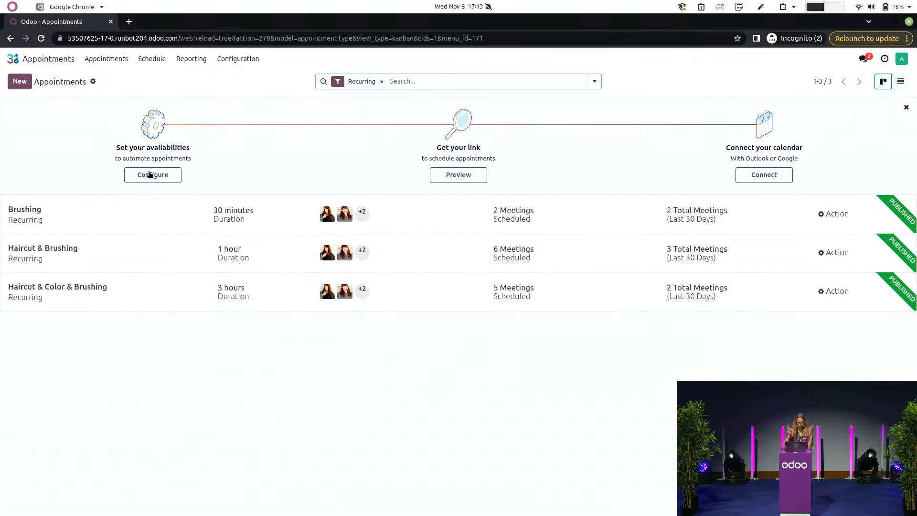
Open the staff bookings schedule covering all appointment types and show it by week
{"action": "left_click", "coordinate": [152, 59]}
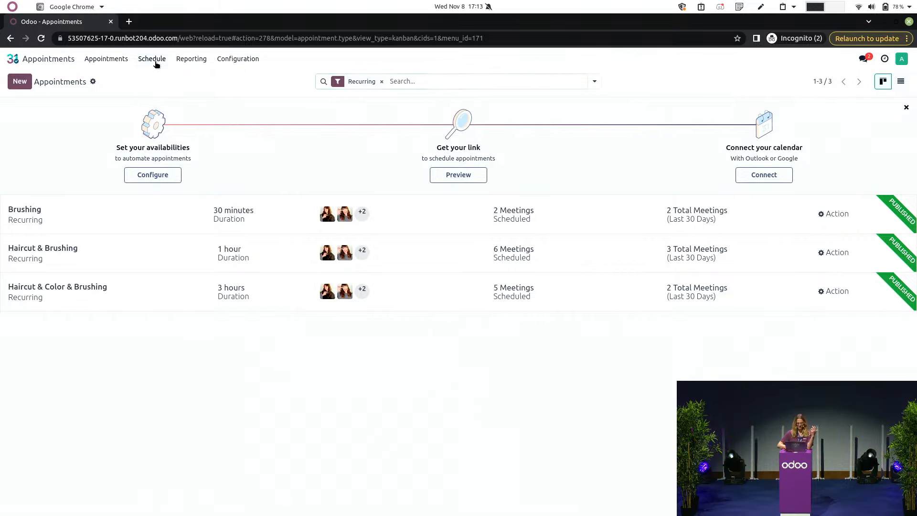
{"action": "left_click", "coordinate": [155, 90]}
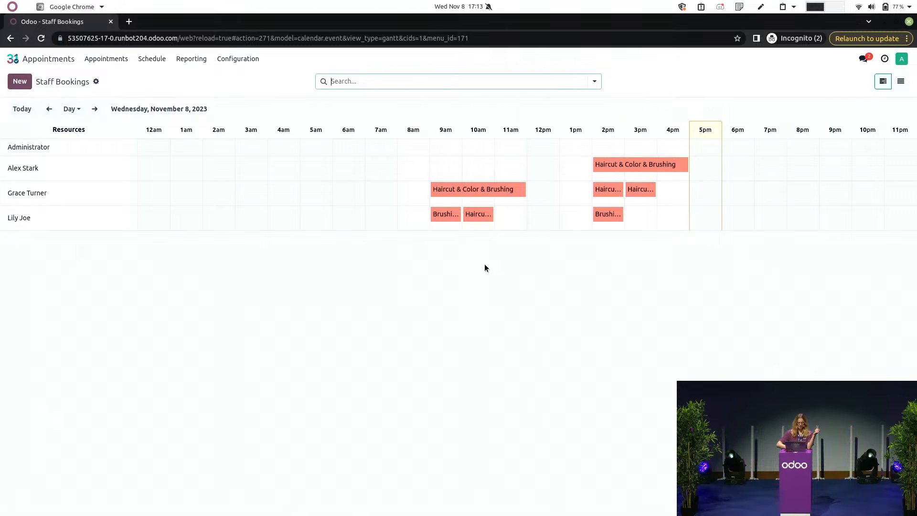
{"action": "left_click", "coordinate": [79, 109]}
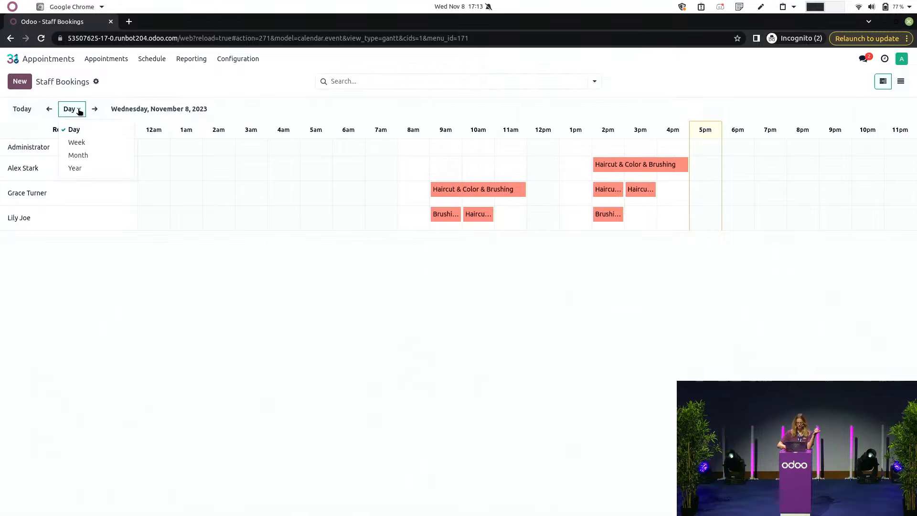
{"action": "left_click", "coordinate": [92, 145]}
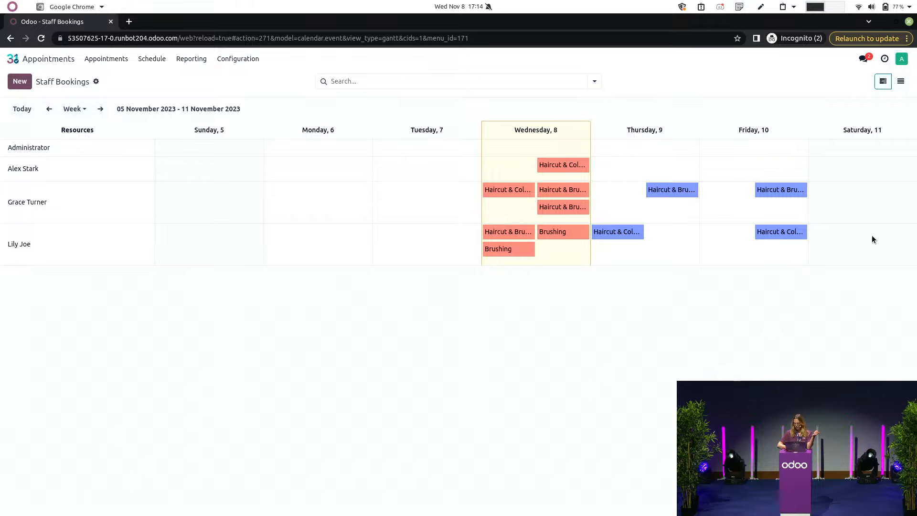
Review the full details of the Haircut & Brushing booking on November 10, 2023 at 4:00 PM, and close them without changes
{"action": "left_click", "coordinate": [790, 194]}
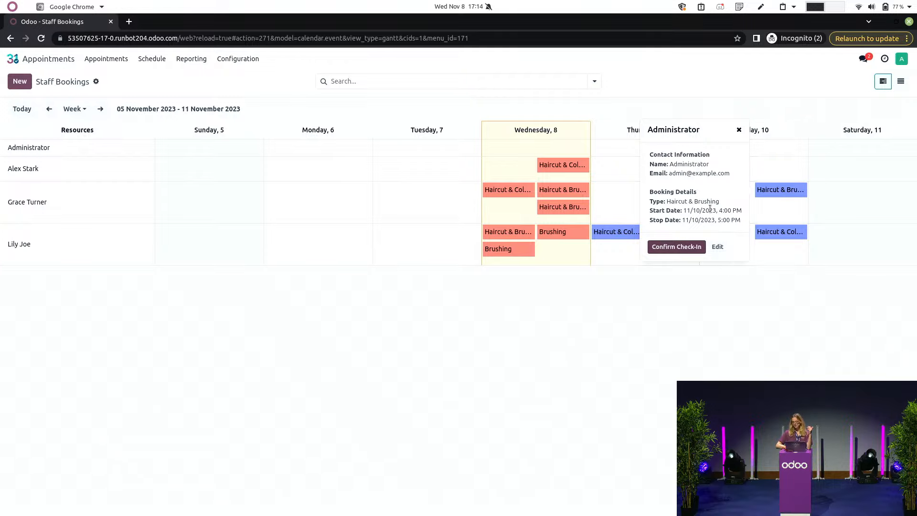
{"action": "left_click", "coordinate": [717, 247]}
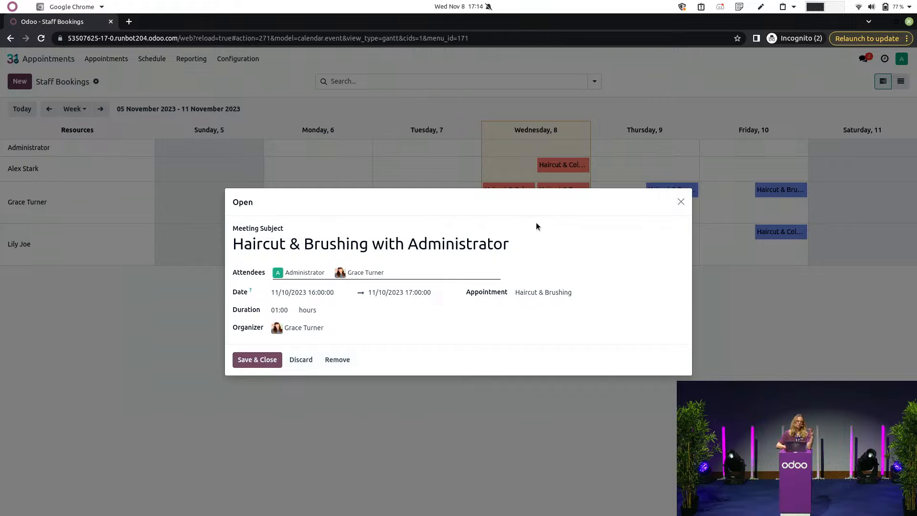
{"action": "left_click", "coordinate": [682, 202]}
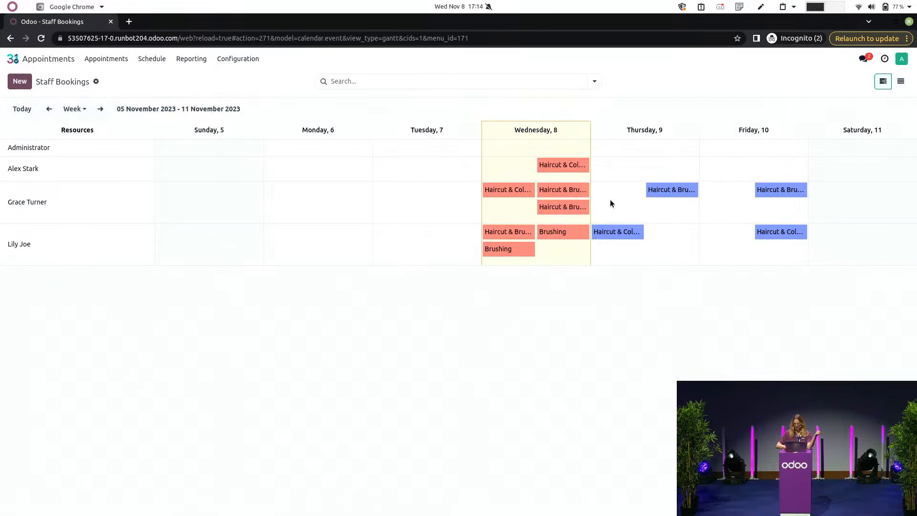
Confirm the check-in of the Haircut & Brushing booking on November 9, 2023 at 2:00 PM, and return to the app overview
{"action": "left_click", "coordinate": [672, 196]}
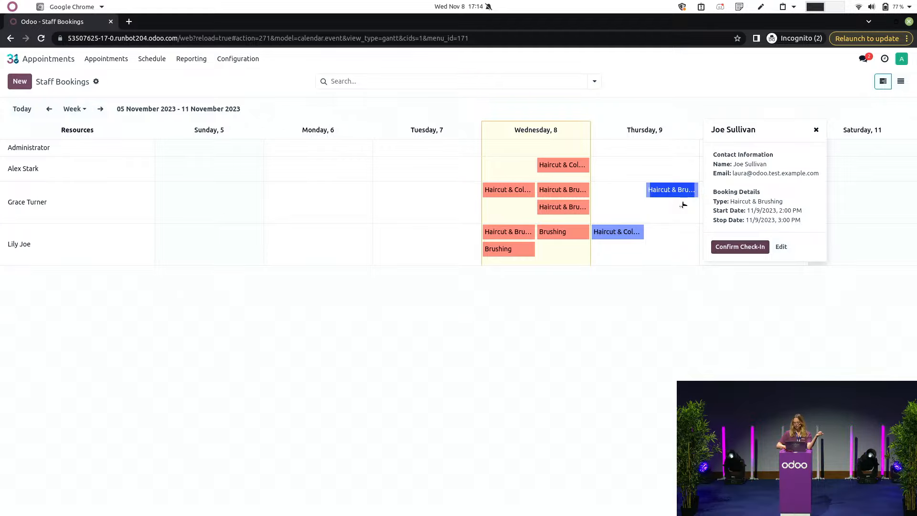
{"action": "left_click", "coordinate": [751, 251]}
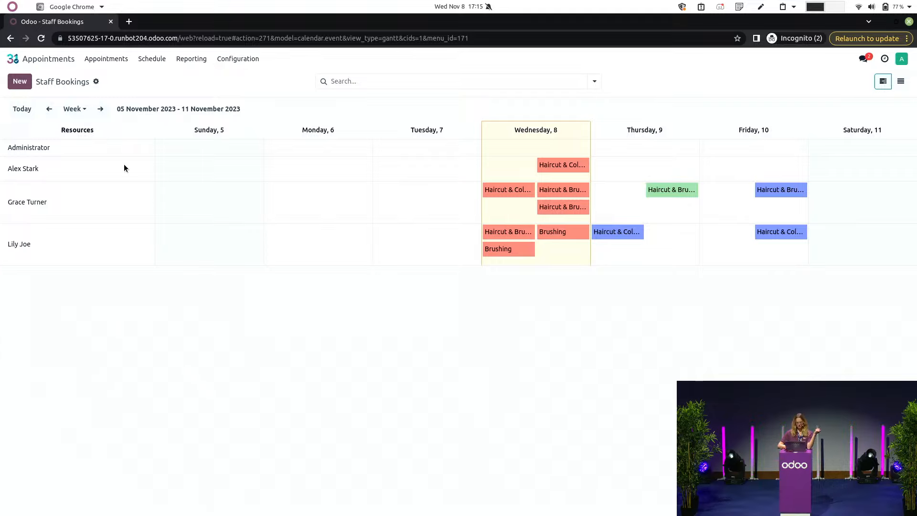
{"action": "left_click", "coordinate": [12, 59]}
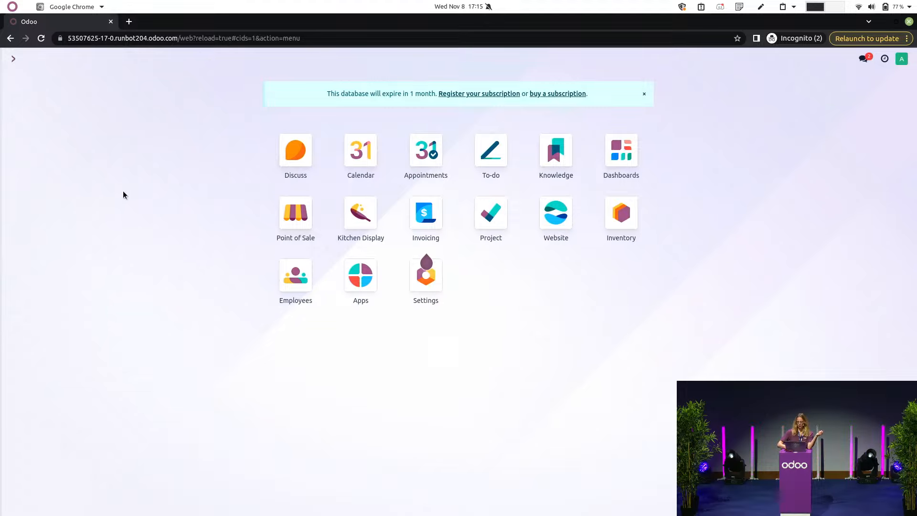
Examine the Brushing product's Hair Length attribute and the extra price of each value in the Point of Sale app
{"action": "left_click", "coordinate": [296, 215]}
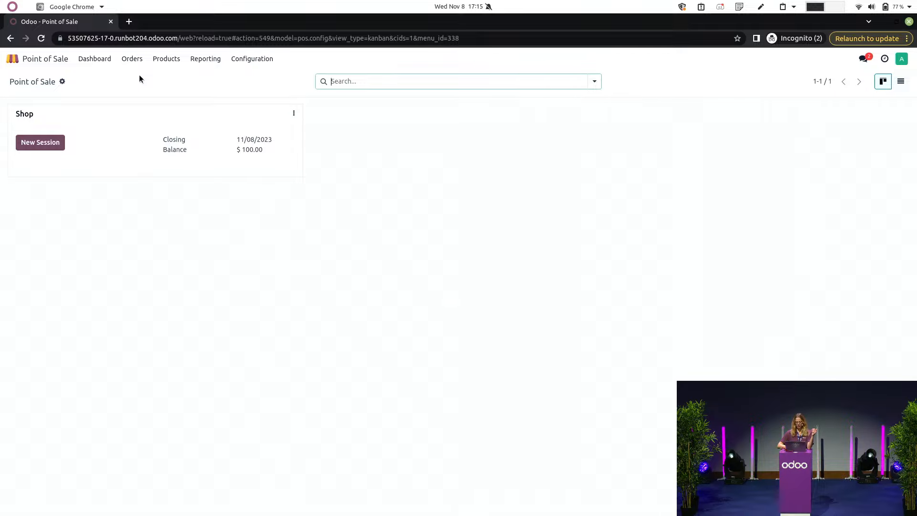
{"action": "left_click", "coordinate": [166, 64]}
{"action": "left_click", "coordinate": [170, 76]}
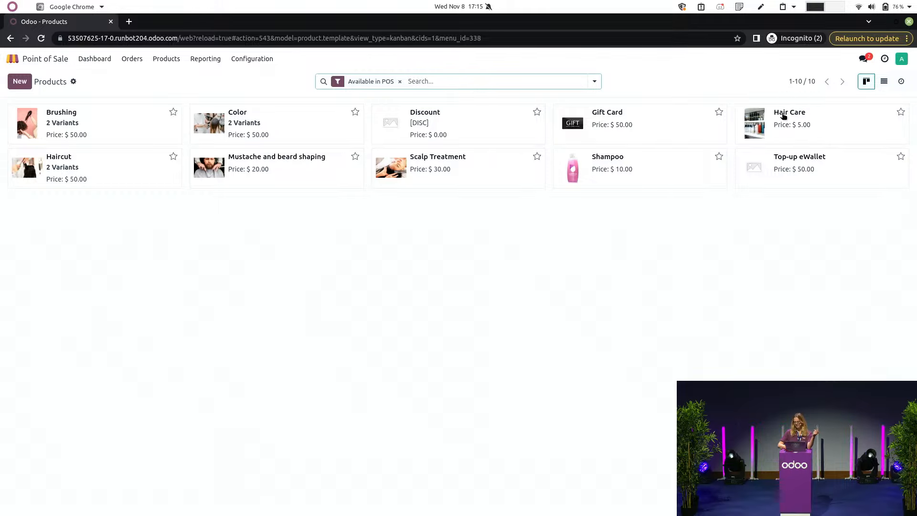
{"action": "left_click", "coordinate": [72, 118]}
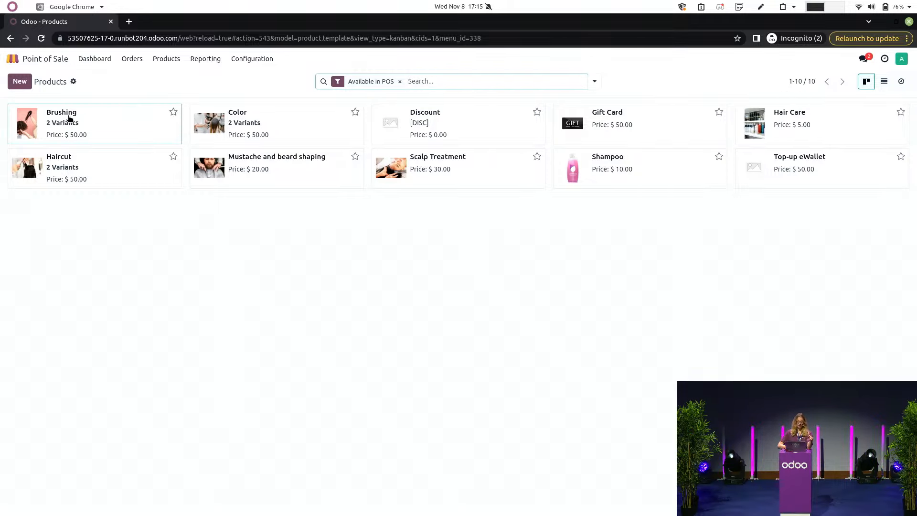
{"action": "left_click", "coordinate": [133, 178]}
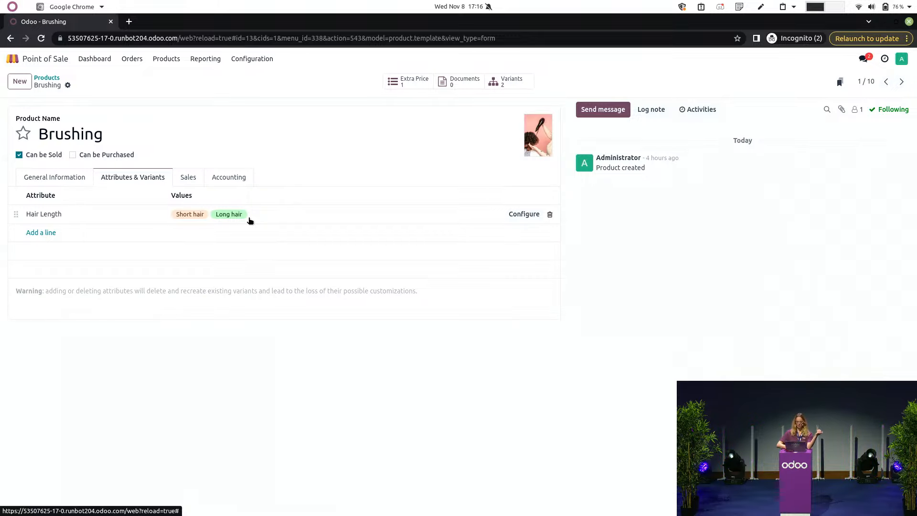
{"action": "left_click", "coordinate": [534, 216]}
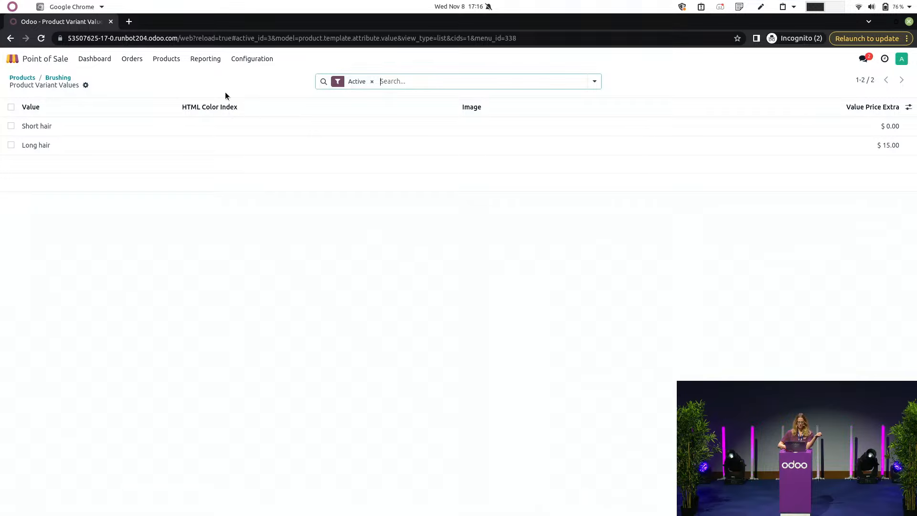
{"action": "left_click", "coordinate": [54, 81]}
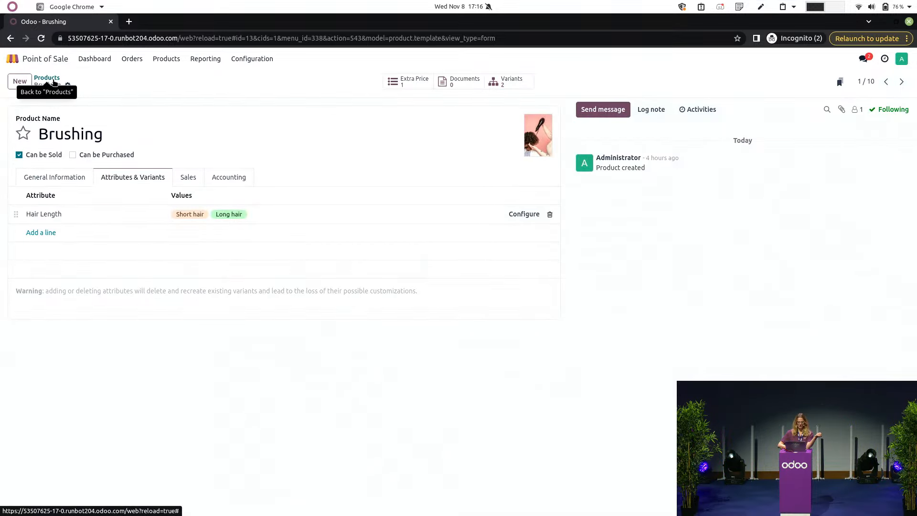
Examine the conditional rule and the reward of the Fidelity Cards loyalty program without changing them
{"action": "left_click", "coordinate": [169, 61]}
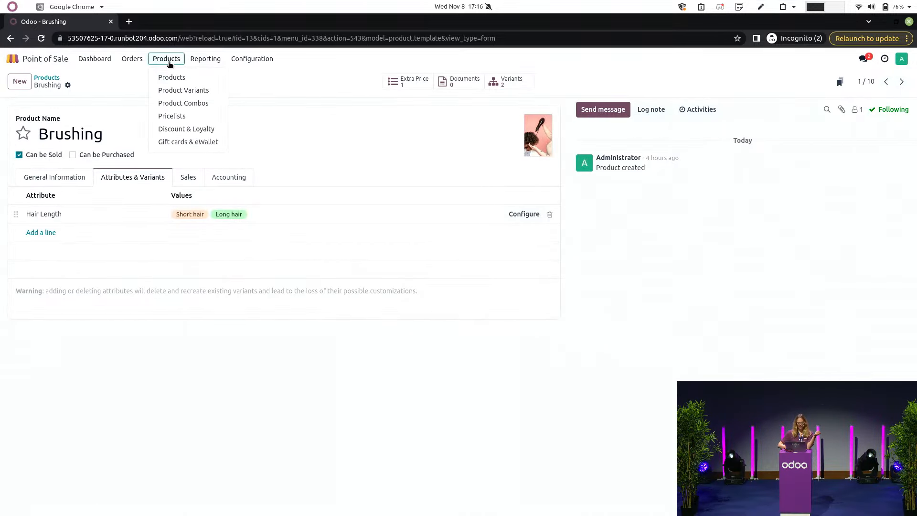
{"action": "left_click", "coordinate": [191, 129]}
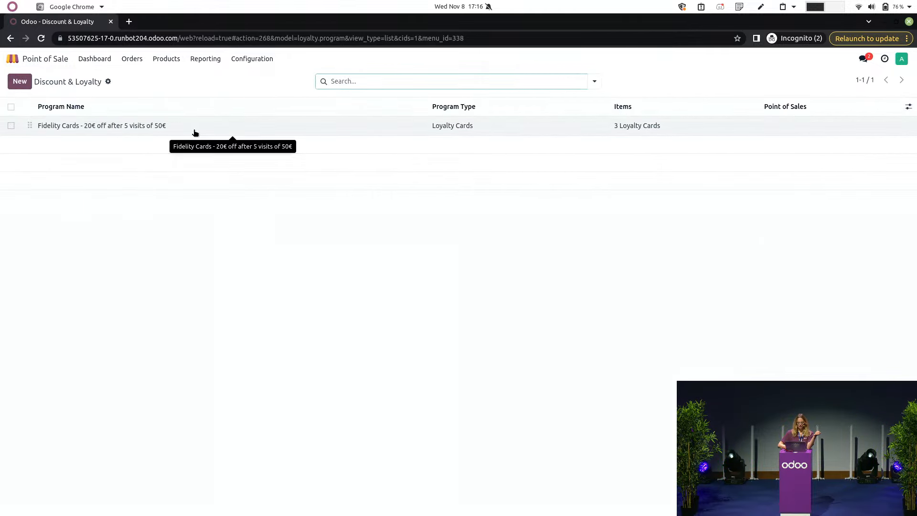
{"action": "left_click", "coordinate": [195, 132]}
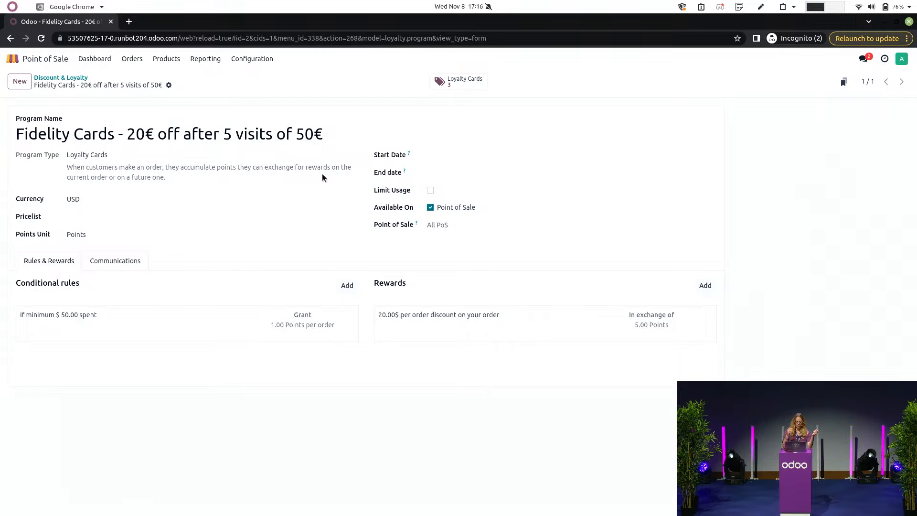
{"action": "left_click", "coordinate": [215, 320]}
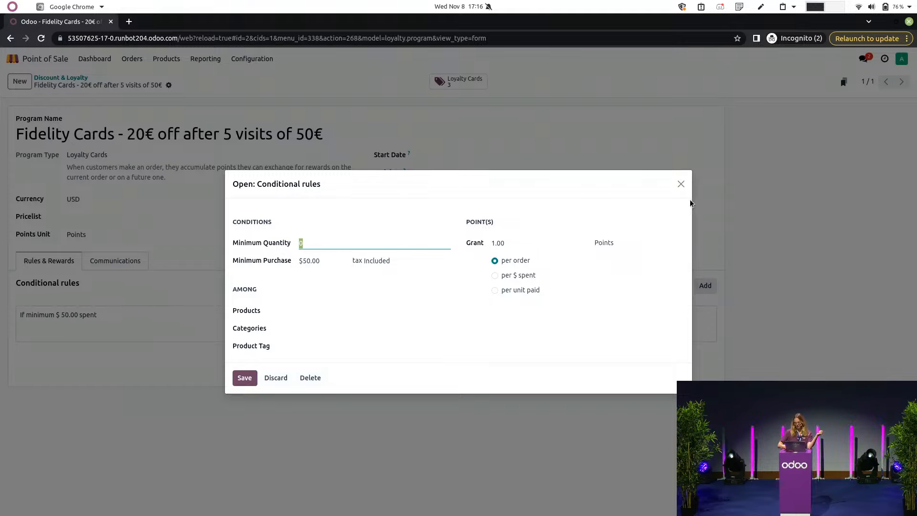
{"action": "left_click", "coordinate": [682, 184]}
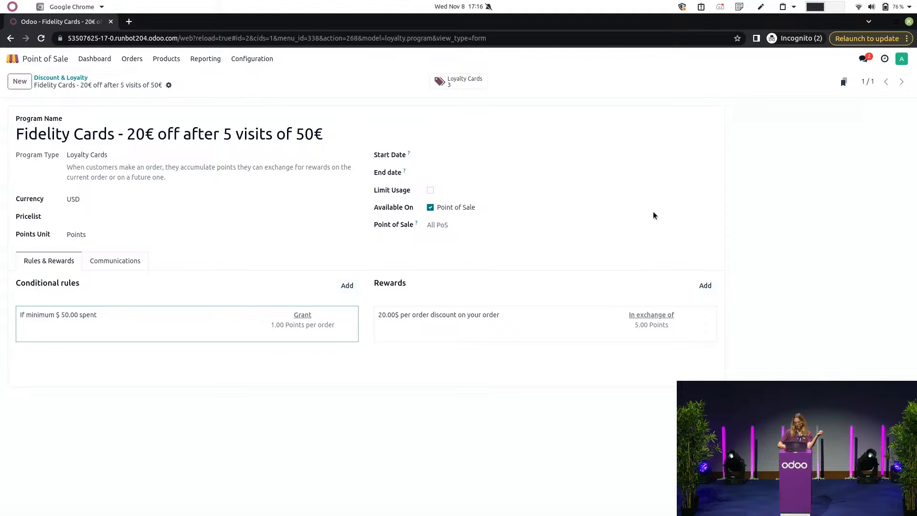
{"action": "left_click", "coordinate": [480, 323]}
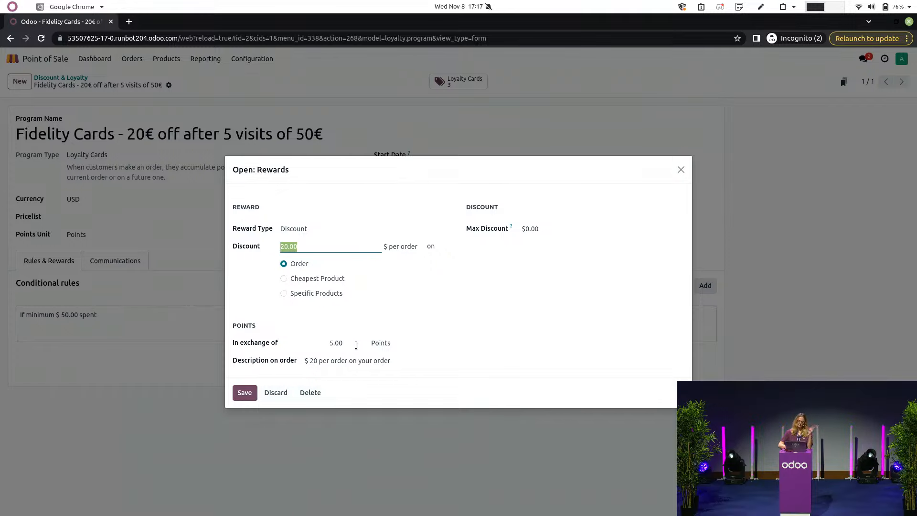
{"action": "left_click", "coordinate": [682, 171]}
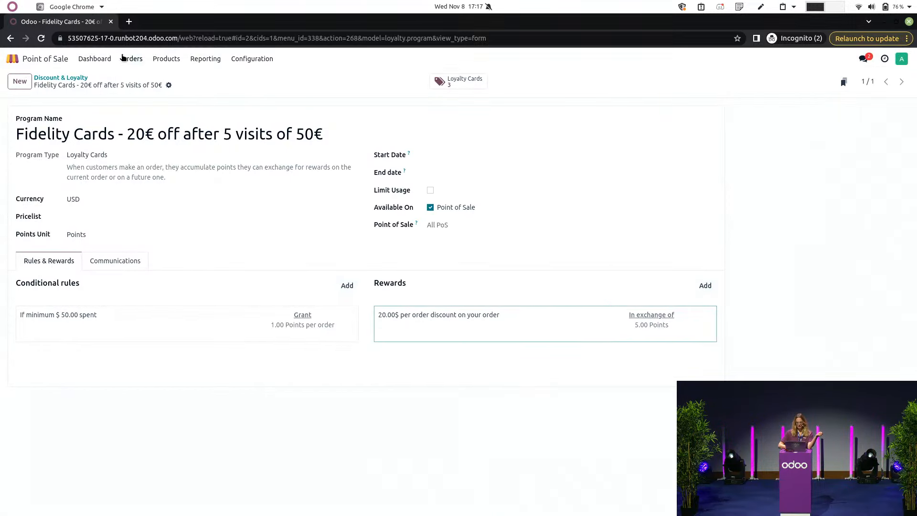
Open a new point-of-sale session for the Shop, accepting the proposed opening cash
{"action": "left_click", "coordinate": [96, 65]}
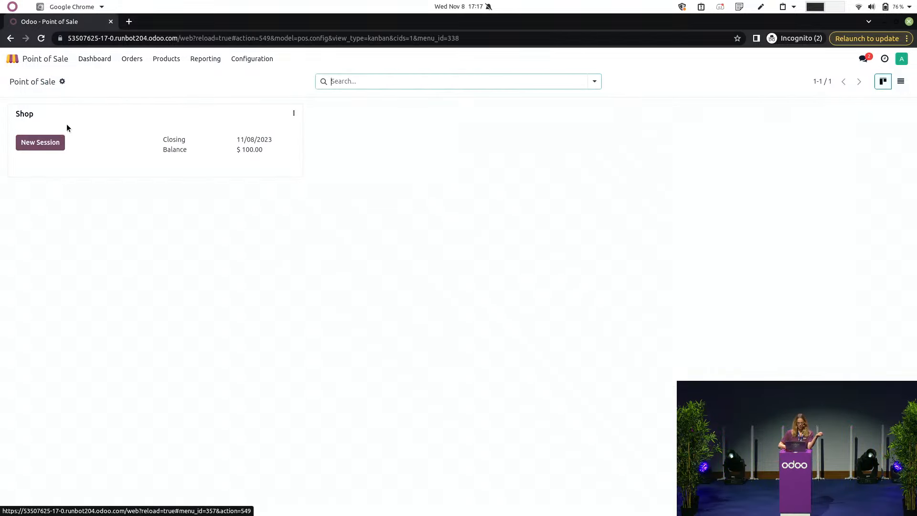
{"action": "left_click", "coordinate": [30, 144]}
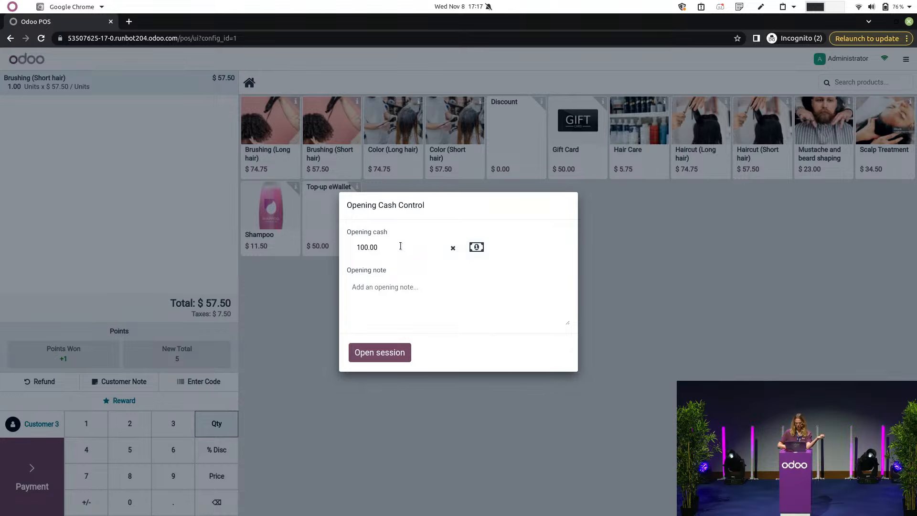
{"action": "left_click", "coordinate": [395, 356]}
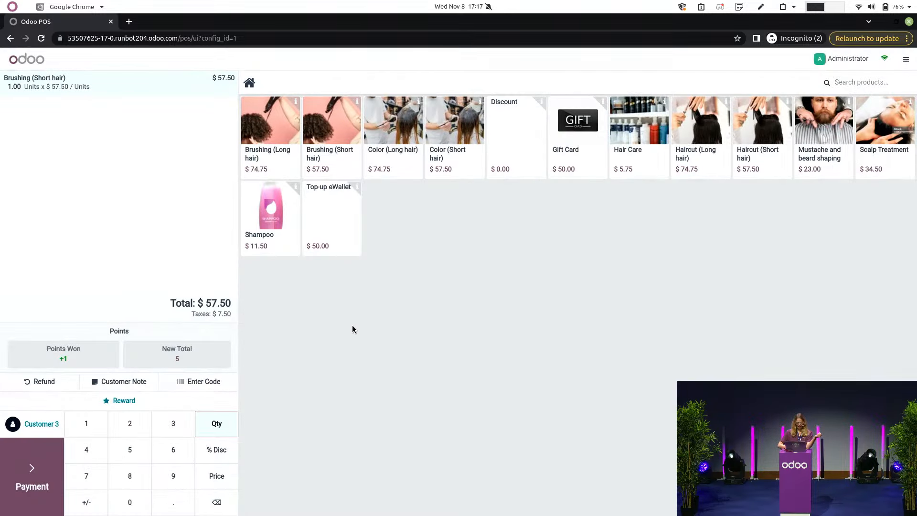
Clear the quantity of the Brushing (Short hair) order line and assign the order to the customer whose November 9 booking was checked in
{"action": "left_click", "coordinate": [224, 502]}
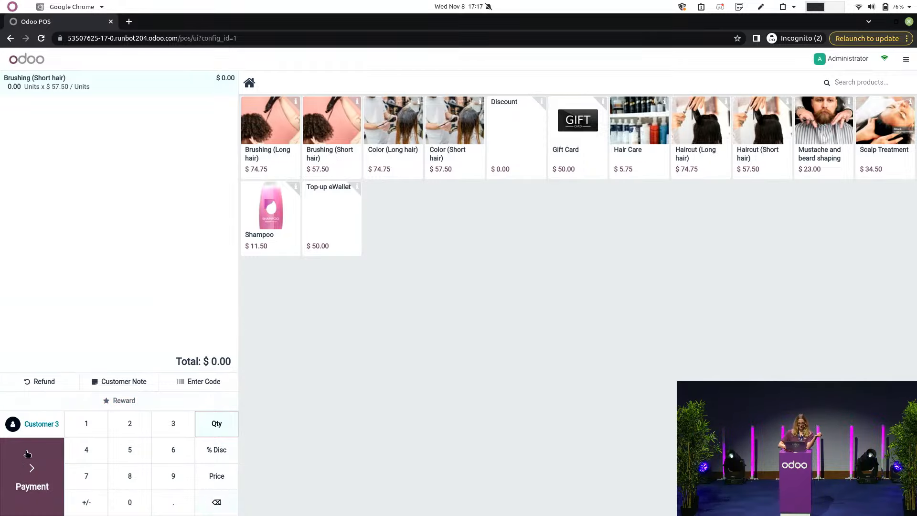
{"action": "left_click", "coordinate": [41, 425]}
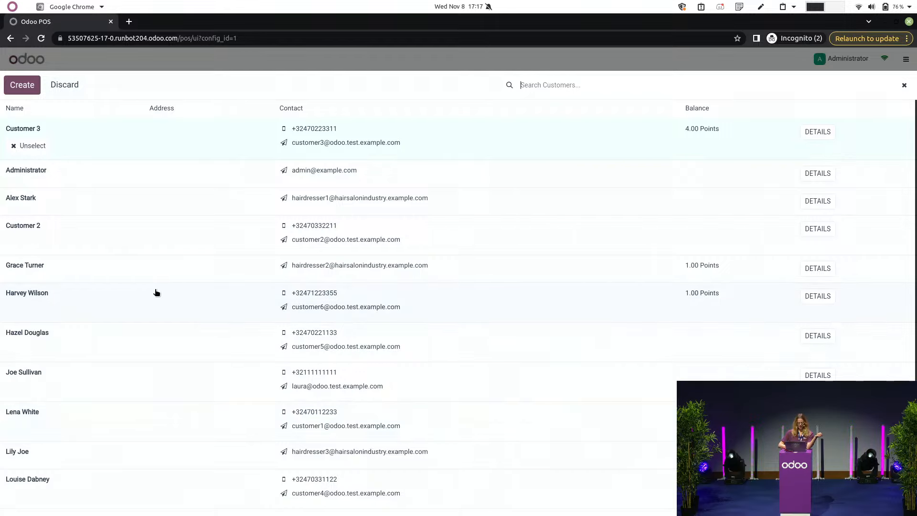
{"action": "left_click", "coordinate": [225, 385]}
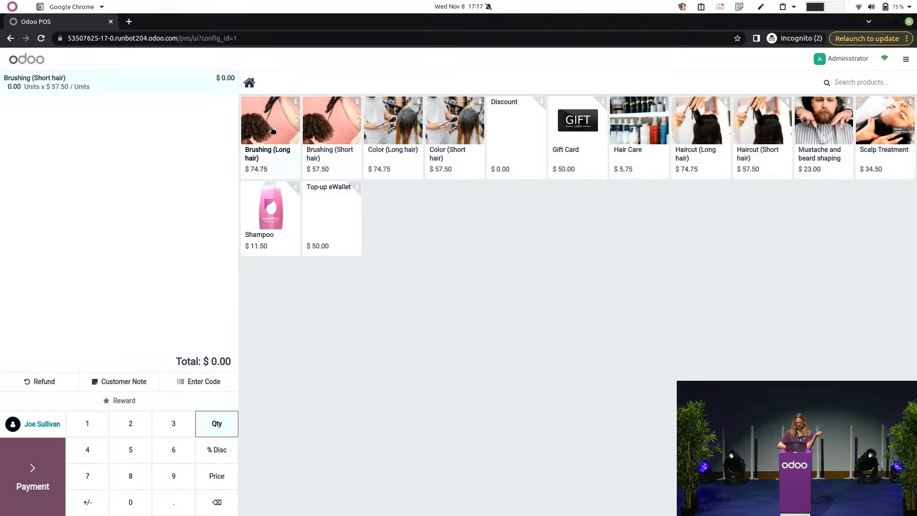
Replace the emptied Brushing (Short hair) line with Brushing (Long hair) and Haircut (Long hair), one unit each
{"action": "left_click", "coordinate": [218, 504]}
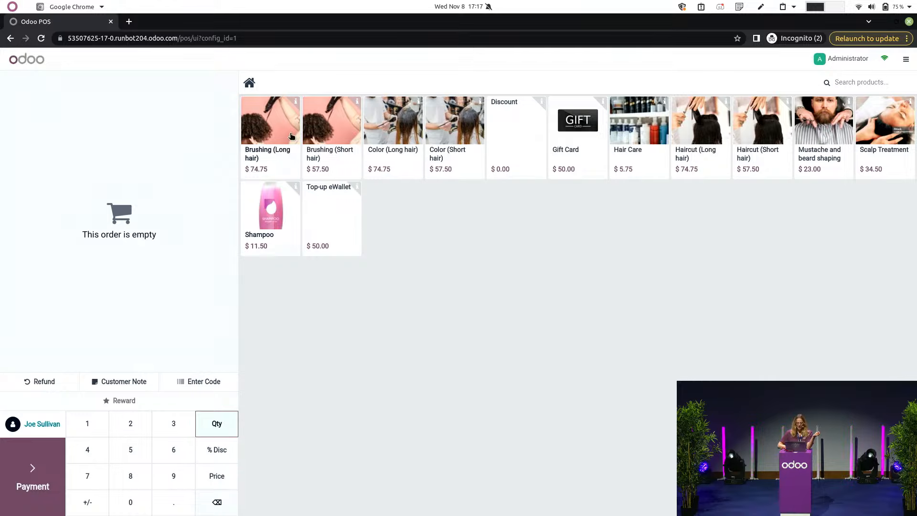
{"action": "left_click", "coordinate": [277, 125]}
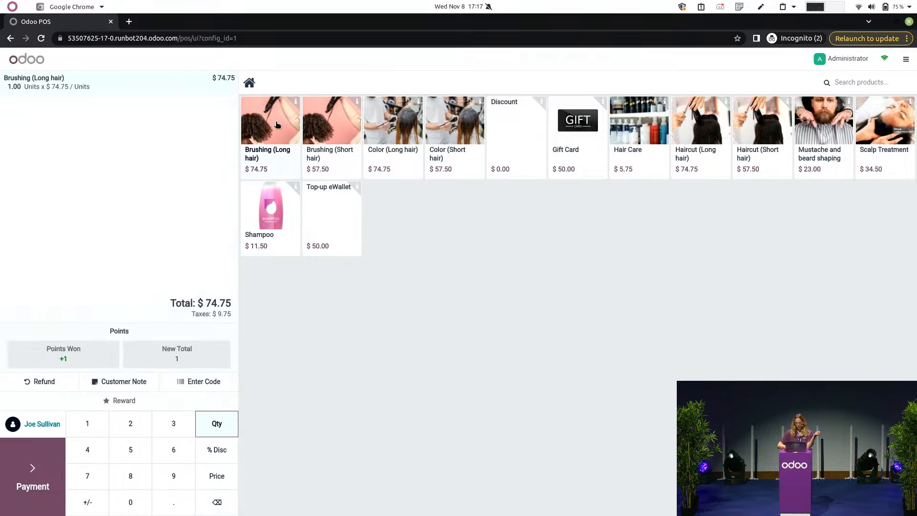
{"action": "left_click", "coordinate": [703, 129]}
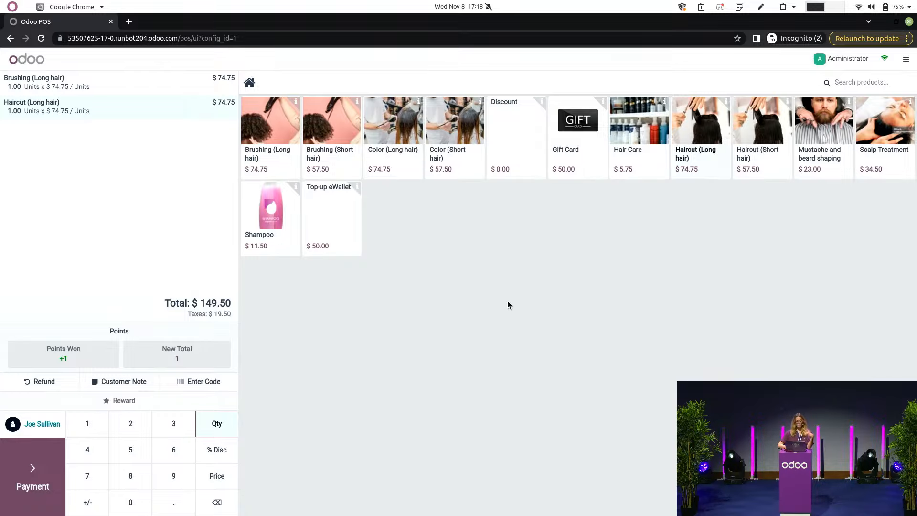
Add one Shampoo and one Hair Care to the order and attach the customer note "hey" to the Hair Care line
{"action": "left_click", "coordinate": [268, 213]}
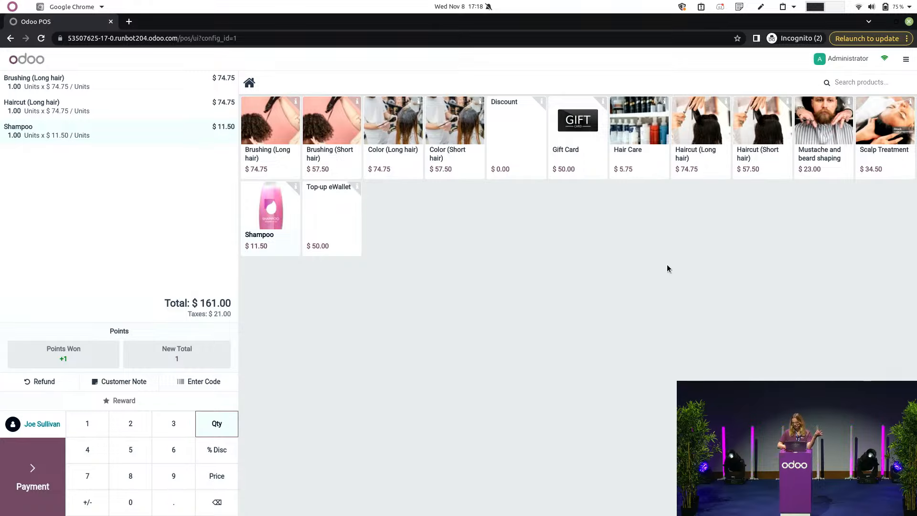
{"action": "left_click", "coordinate": [639, 132]}
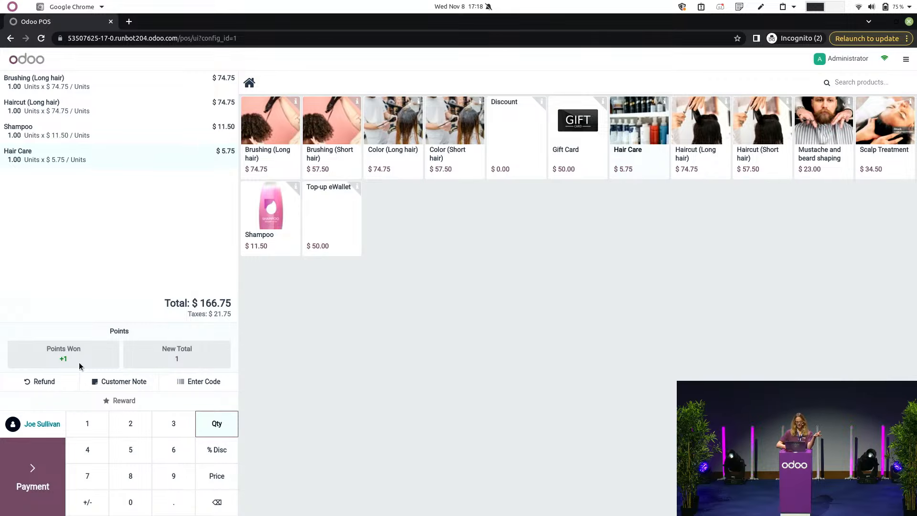
{"action": "left_click", "coordinate": [110, 382]}
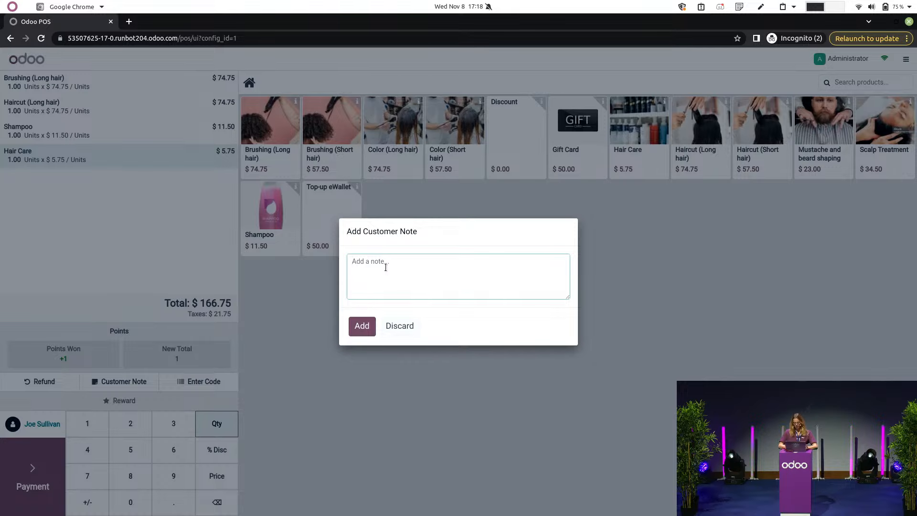
{"action": "type", "text": "hey"}
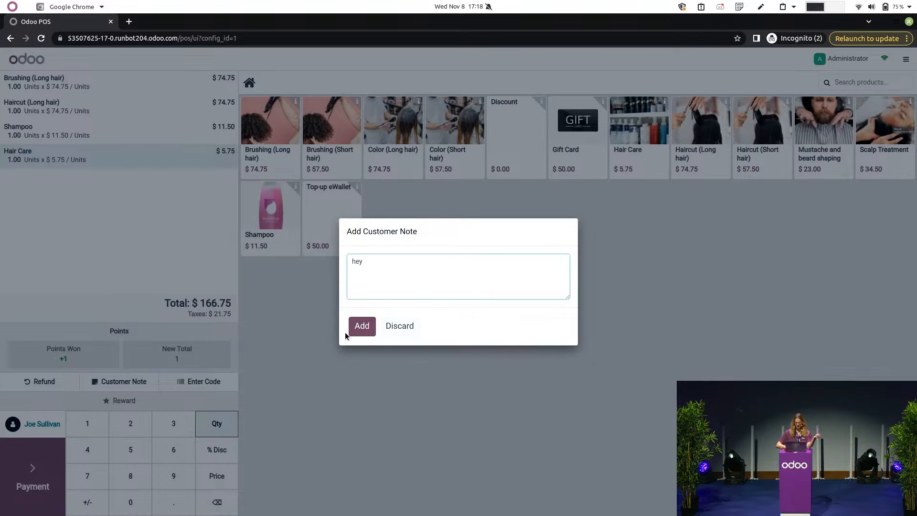
{"action": "left_click", "coordinate": [353, 330]}
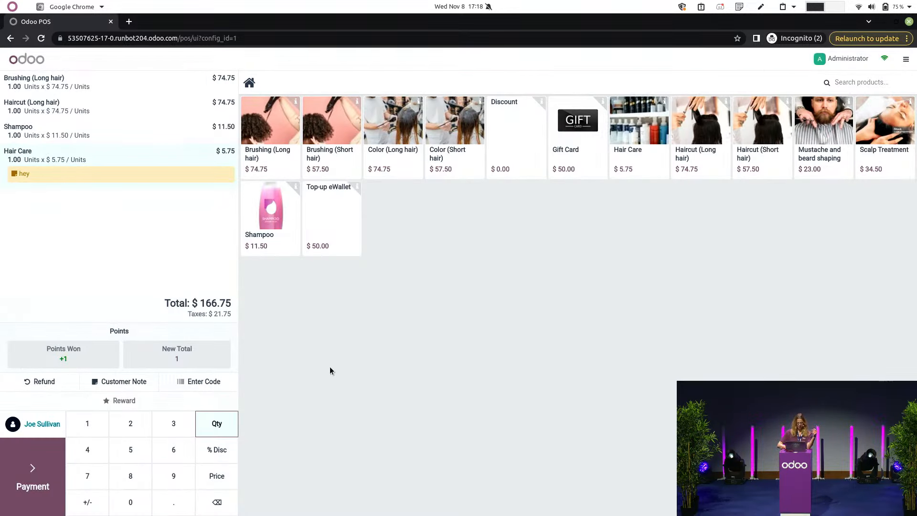
{"action": "left_click", "coordinate": [190, 384]}
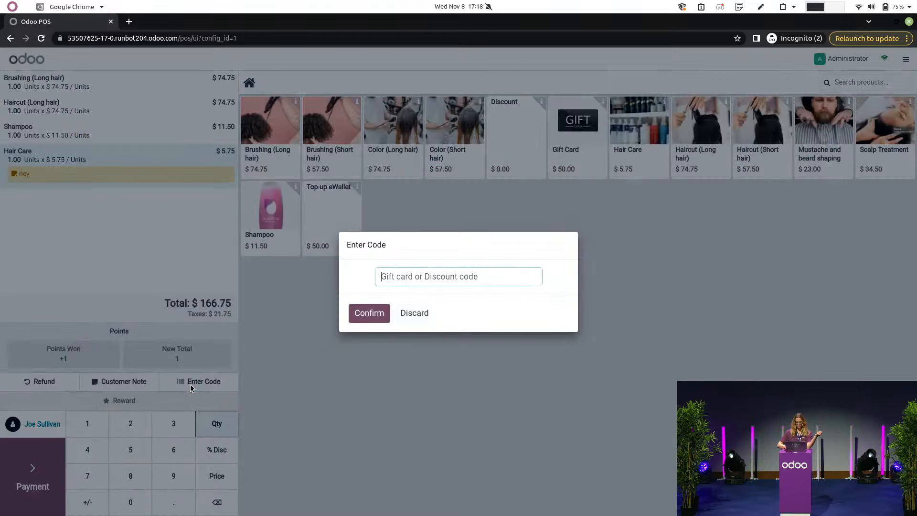
{"action": "left_click", "coordinate": [408, 318]}
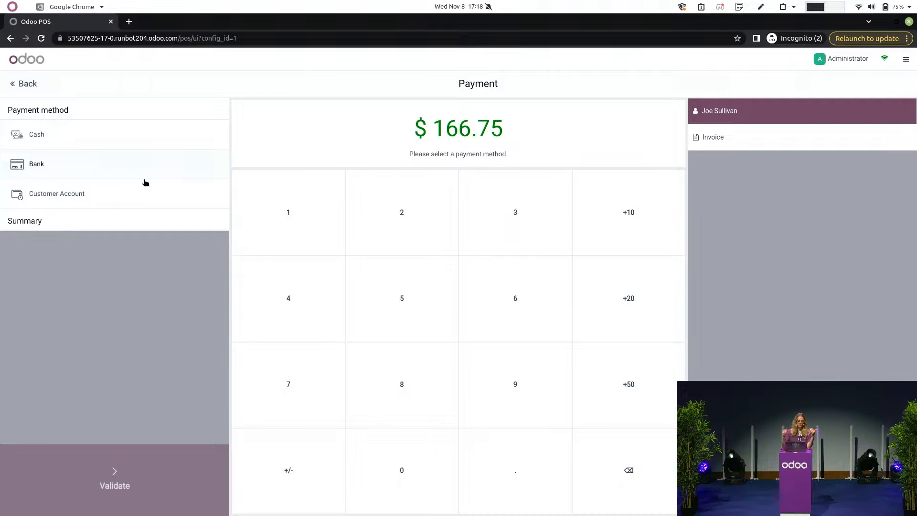
{"action": "left_click", "coordinate": [113, 146]}
{"action": "left_click", "coordinate": [104, 177]}
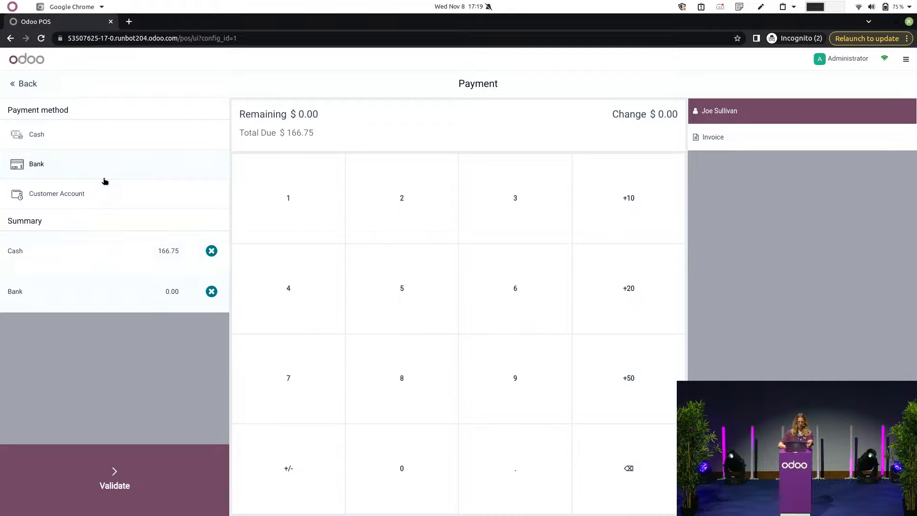
{"action": "left_click", "coordinate": [212, 291]}
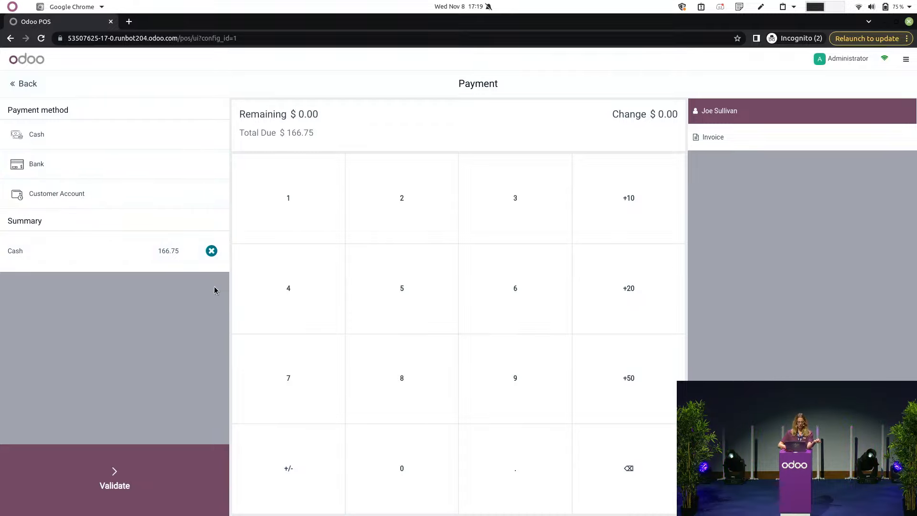
{"action": "left_click", "coordinate": [211, 250]}
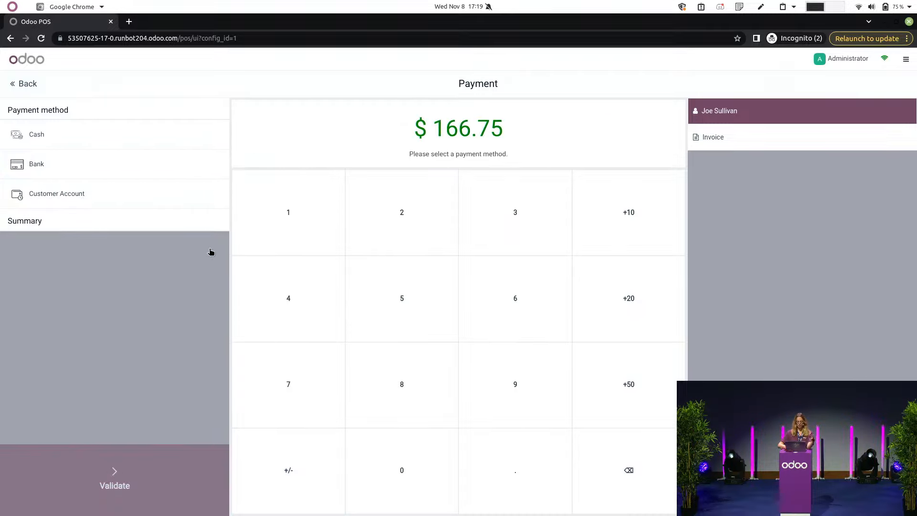
Settle the full order by Bank with an invoice, and save and open the invoice PDF from Downloads
{"action": "left_click", "coordinate": [168, 163]}
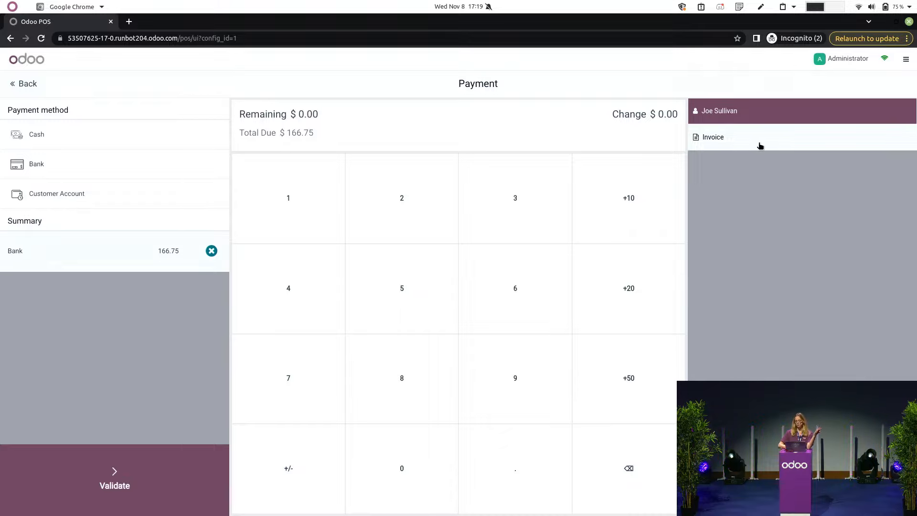
{"action": "left_click", "coordinate": [759, 148]}
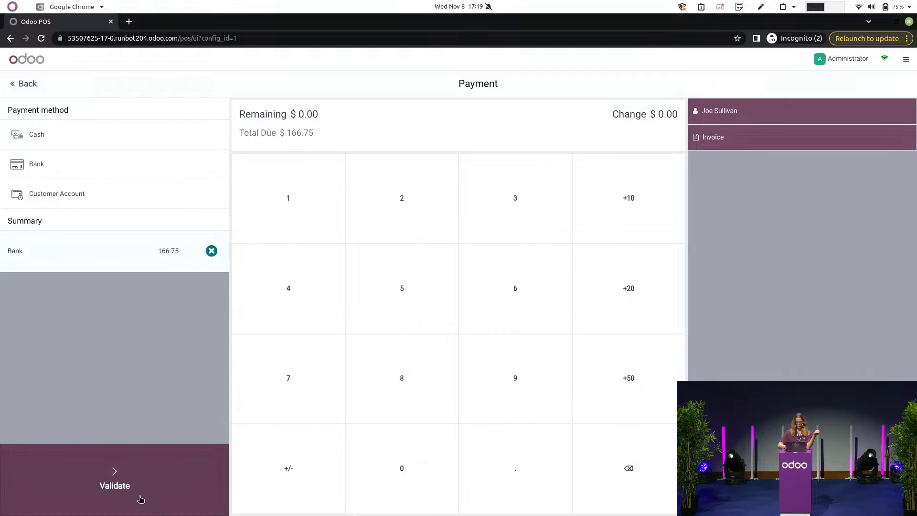
{"action": "left_click", "coordinate": [114, 478]}
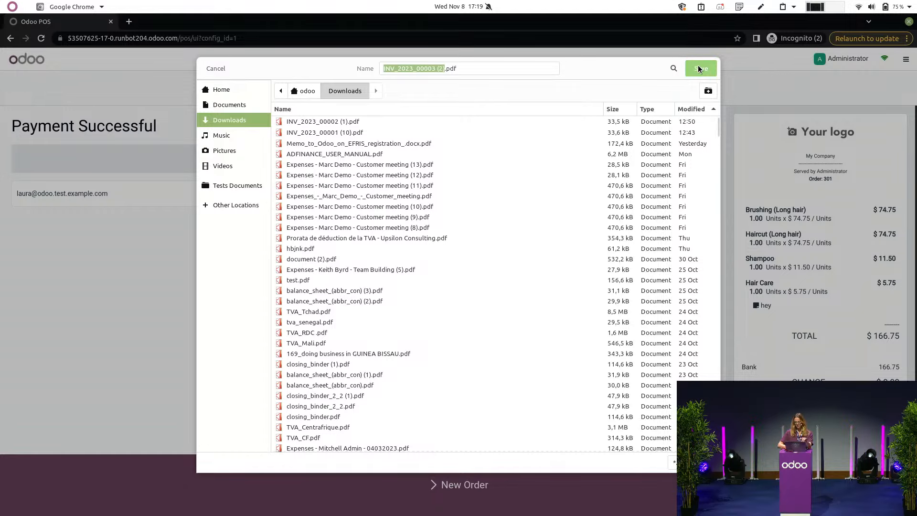
{"action": "left_click", "coordinate": [702, 70]}
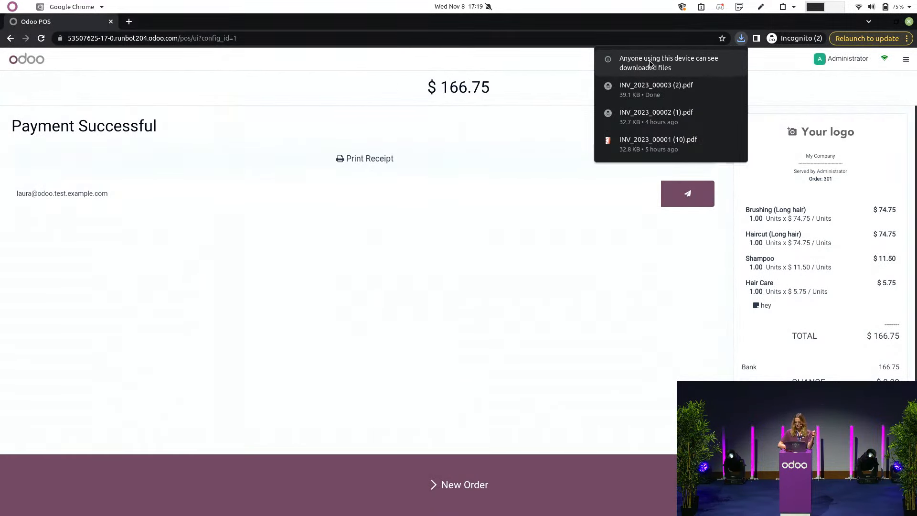
{"action": "left_click", "coordinate": [652, 93]}
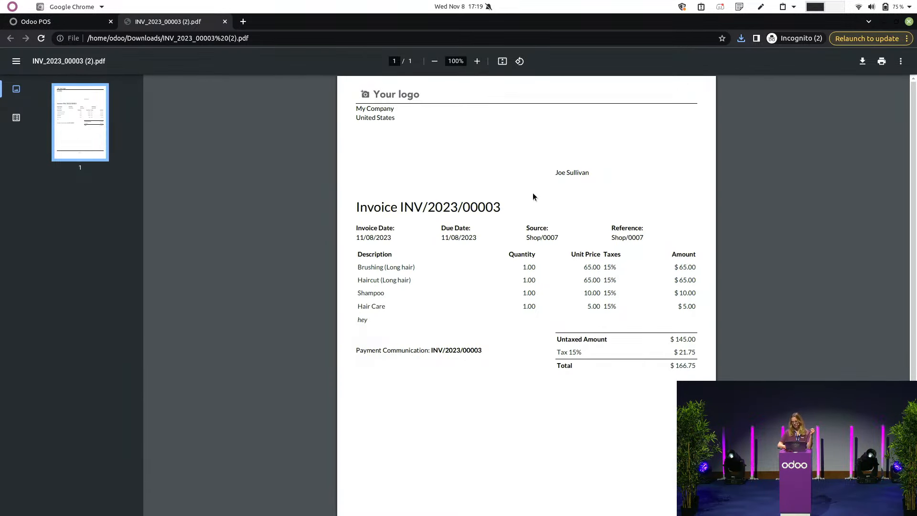
{"action": "left_click", "coordinate": [884, 22]}
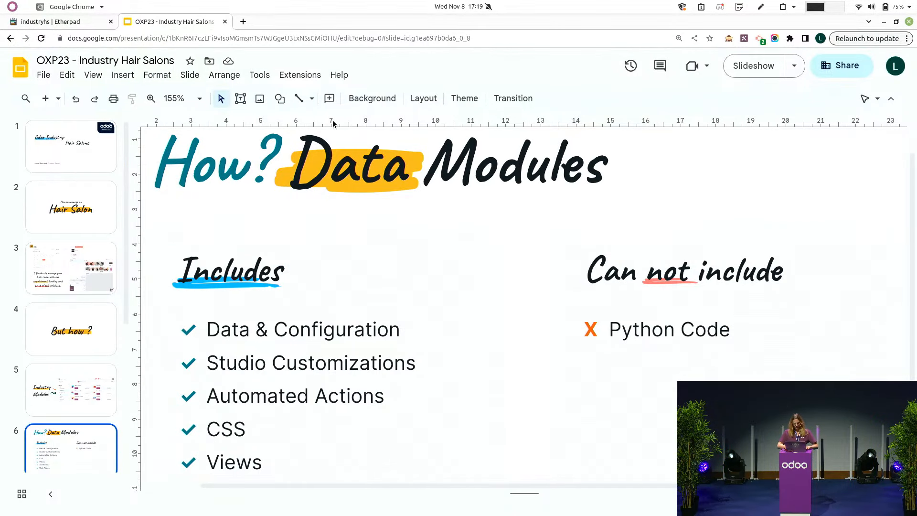
{"action": "key", "text": "alt+Tab"}
{"action": "key", "text": "alt+Tab"}
{"action": "key", "text": "alt+shift+Tab"}
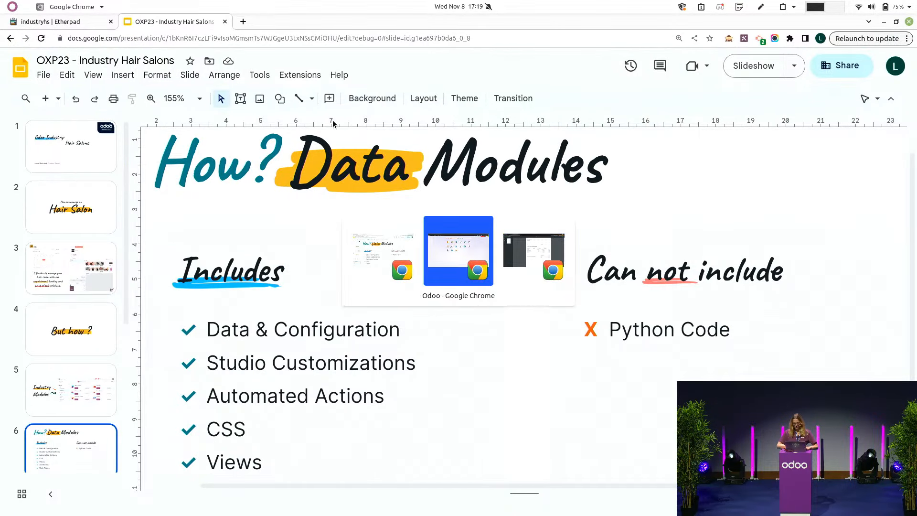
{"action": "key", "text": "alt+shift+Tab"}
{"action": "key", "text": "alt+Tab"}
{"action": "key", "text": "alt+Tab"}
{"action": "key", "text": "alt+Tab"}
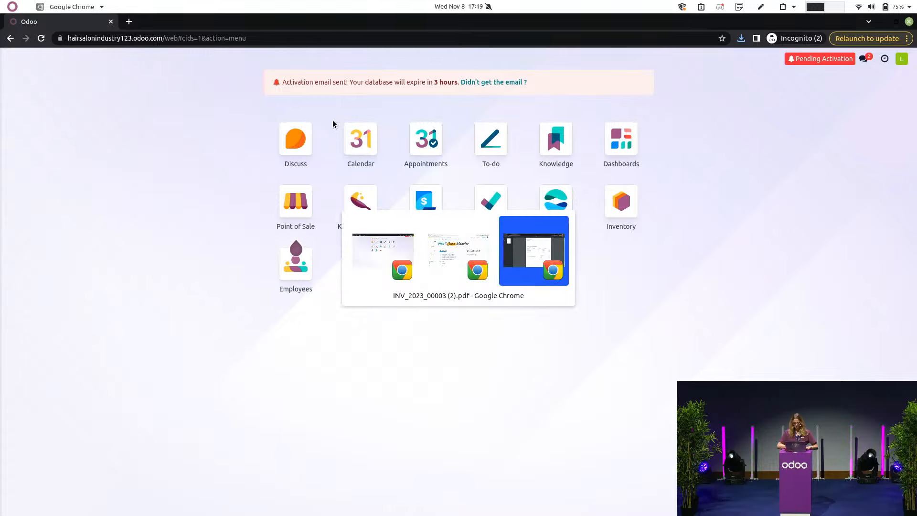
Return to the point of sale and start a new order for Customer 3 with one Brushing (Long hair)
{"action": "left_click", "coordinate": [42, 23]}
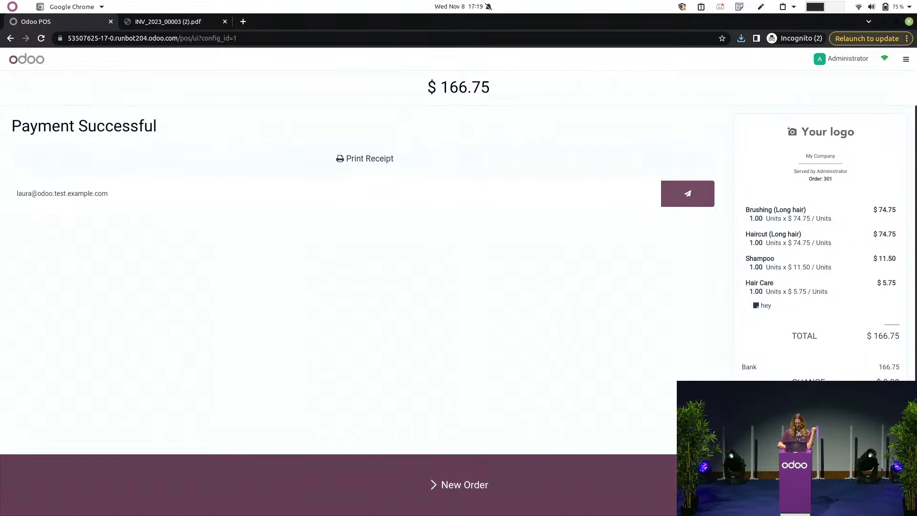
{"action": "left_click", "coordinate": [446, 487]}
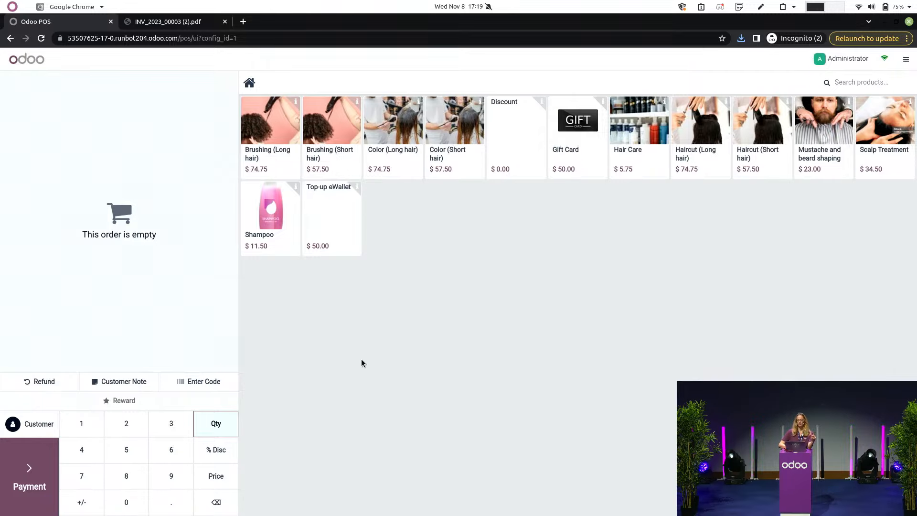
{"action": "left_click", "coordinate": [26, 430]}
{"action": "left_click", "coordinate": [79, 235]}
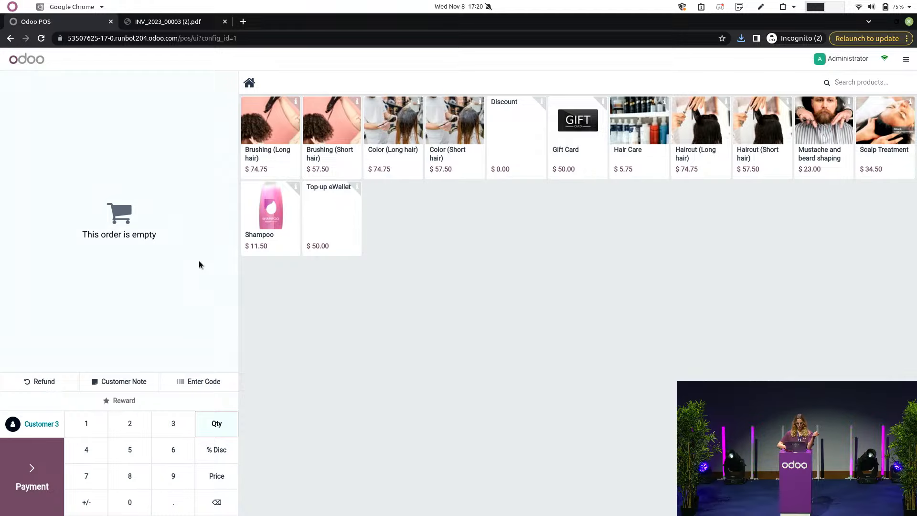
{"action": "left_click", "coordinate": [269, 128]}
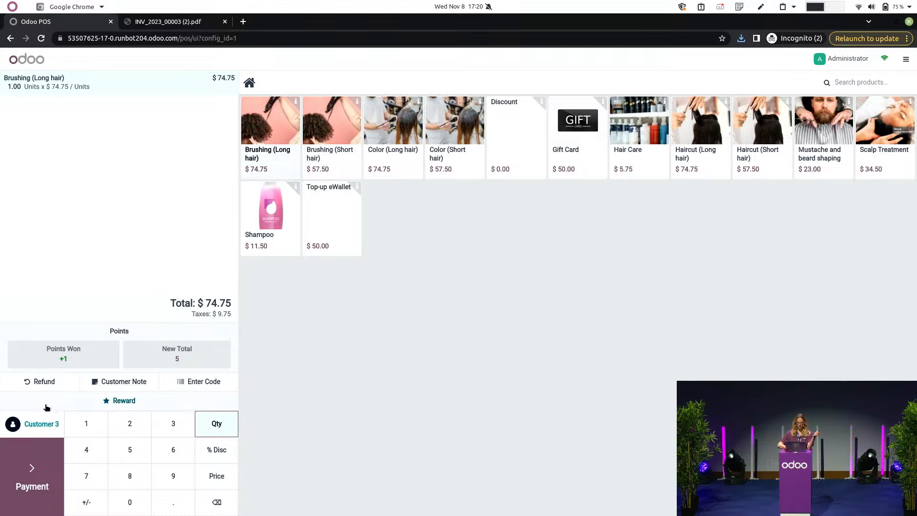
Apply the Fidelity Cards reward of $20 per order and settle the full amount in Cash
{"action": "left_click", "coordinate": [141, 407]}
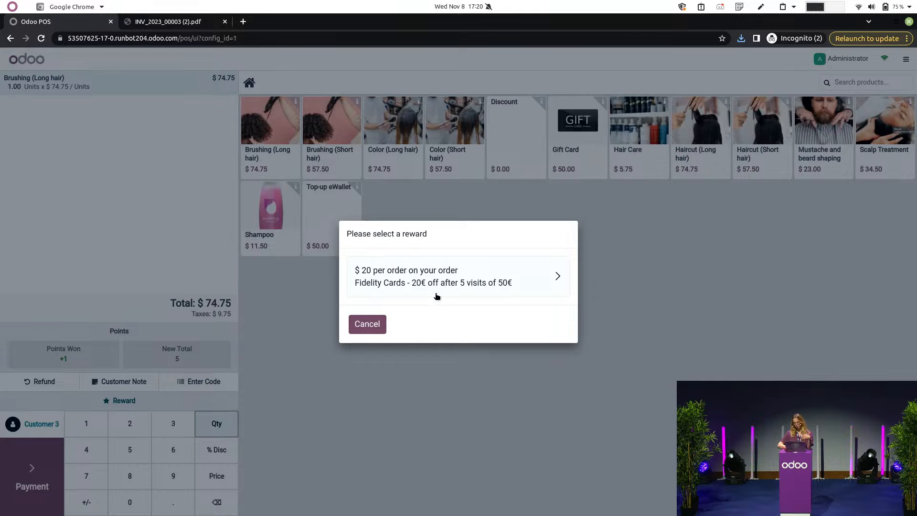
{"action": "left_click", "coordinate": [399, 280]}
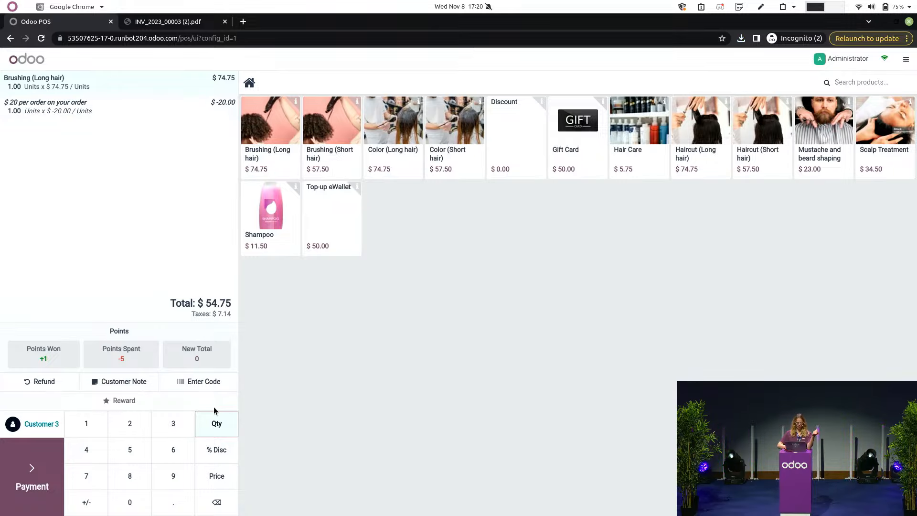
{"action": "left_click", "coordinate": [21, 484]}
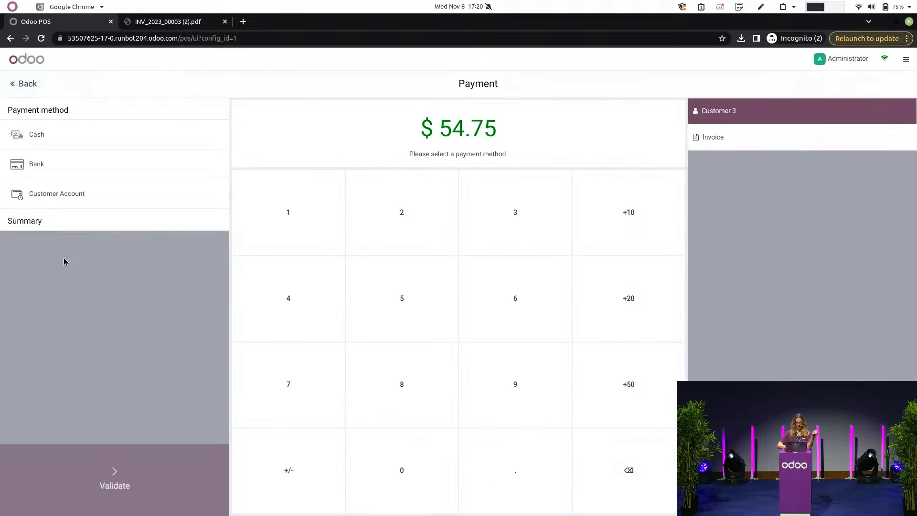
{"action": "left_click", "coordinate": [128, 139]}
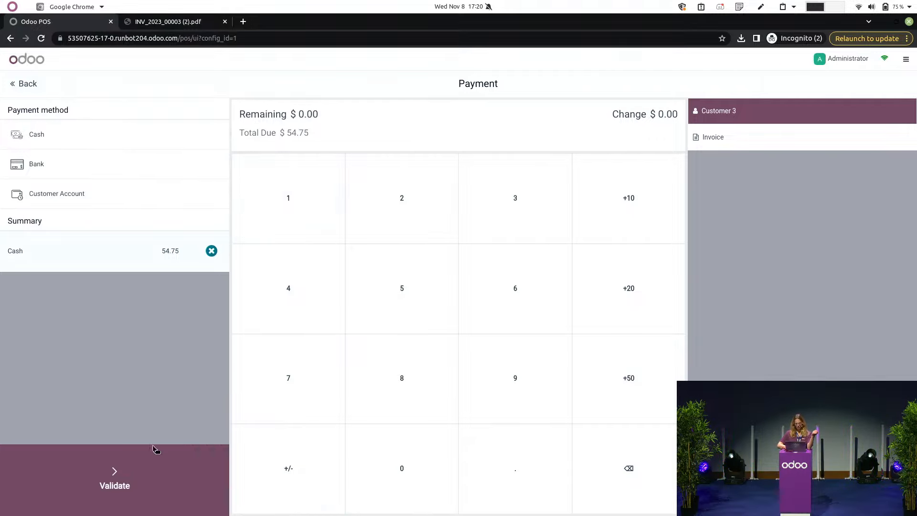
{"action": "left_click", "coordinate": [114, 468]}
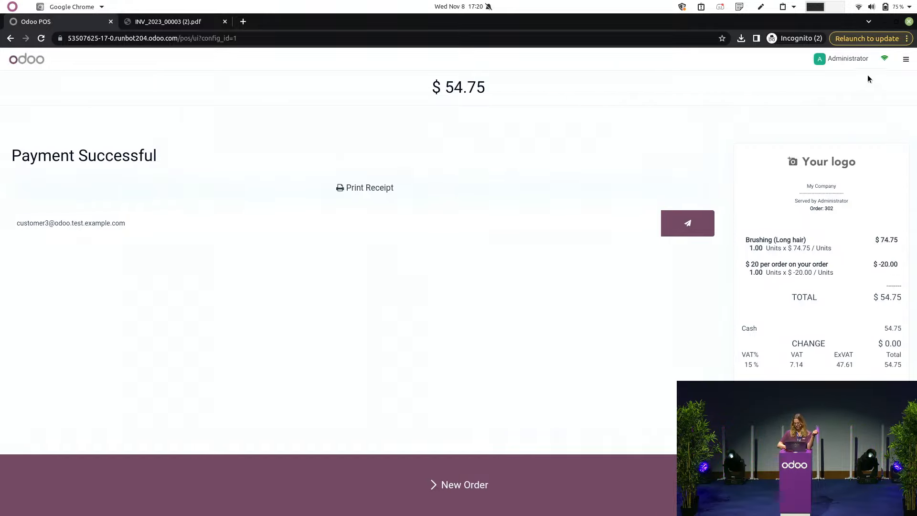
Start closing the point-of-sale session and set the counted cash to 154.75
{"action": "left_click", "coordinate": [906, 59]}
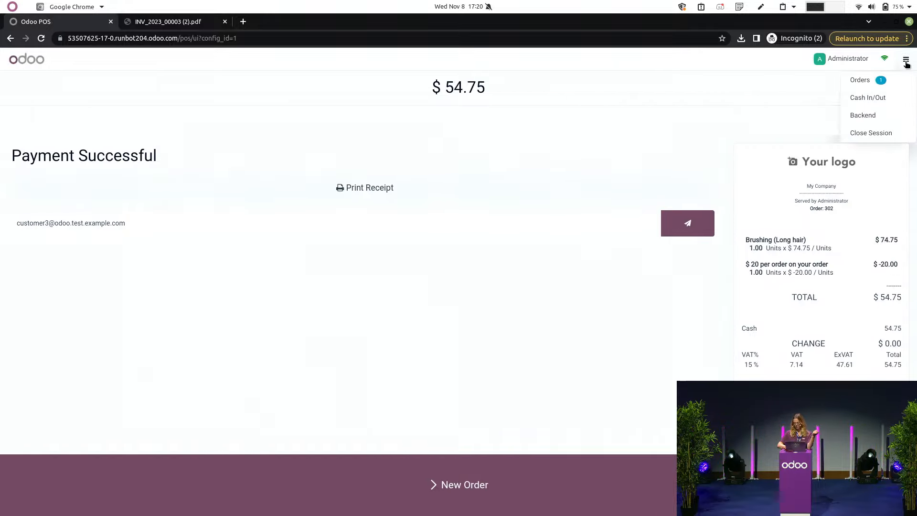
{"action": "left_click", "coordinate": [879, 137]}
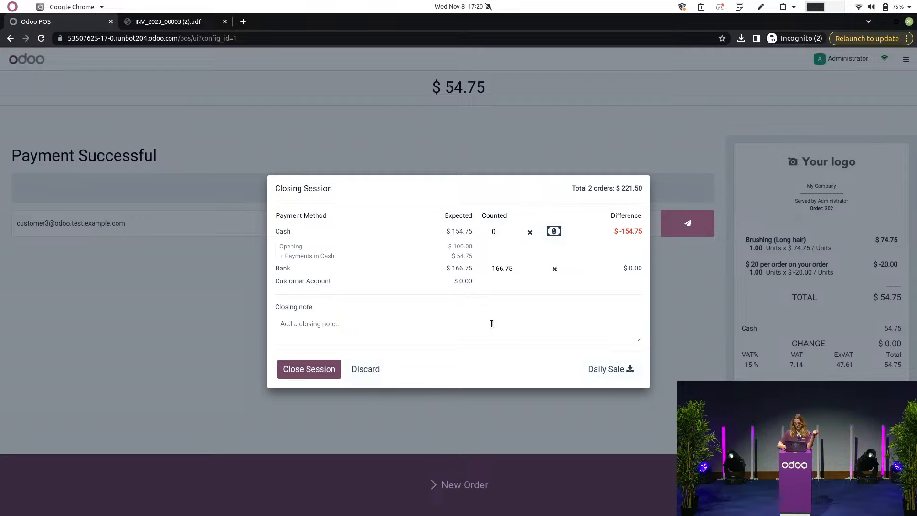
{"action": "double_click", "coordinate": [503, 232]}
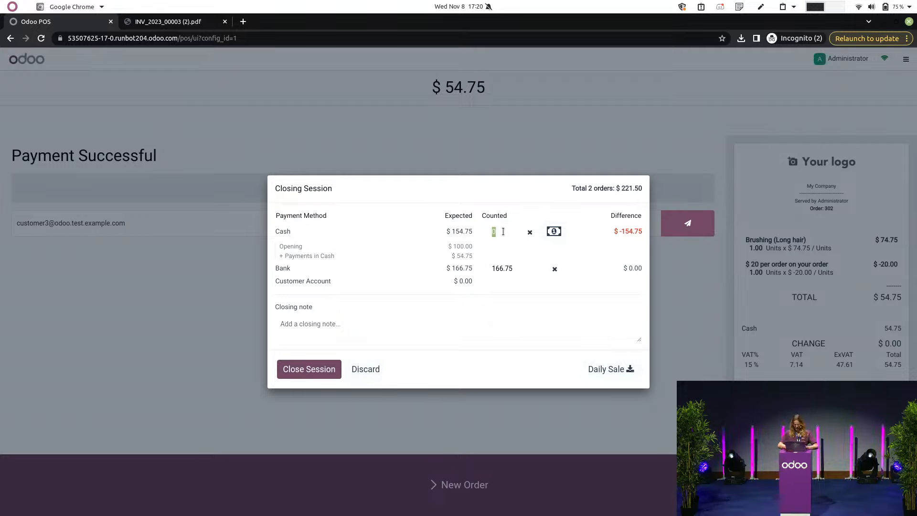
{"action": "type", "text": "145"}
{"action": "key", "text": "BackSpace"}
{"action": "key", "text": "BackSpace"}
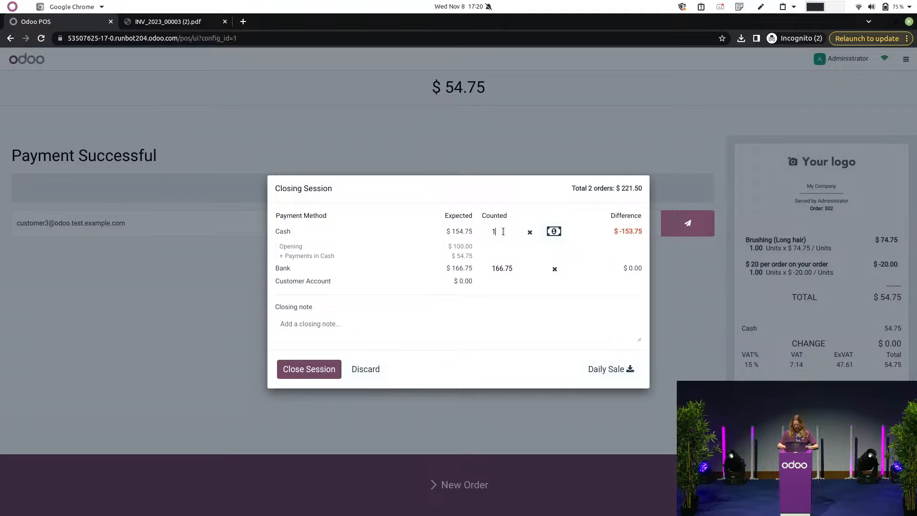
{"action": "type", "text": "53"}
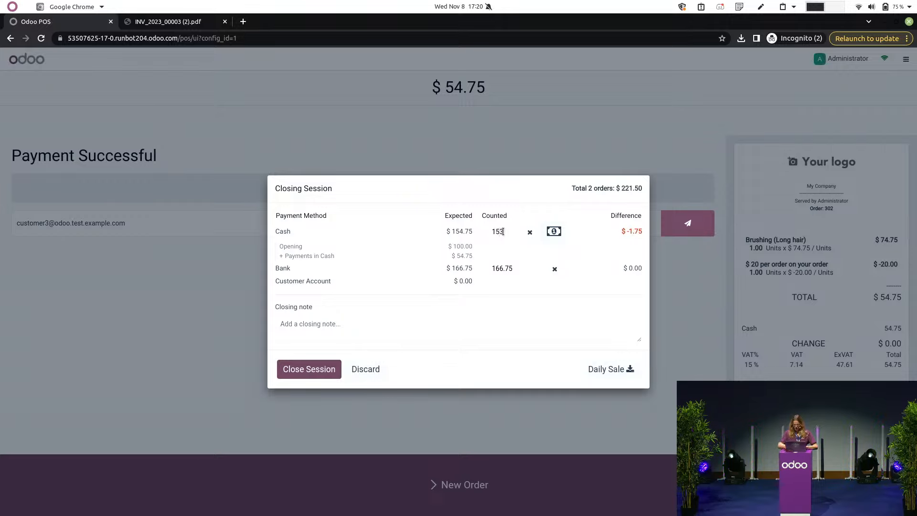
{"action": "type", "text": ".75"}
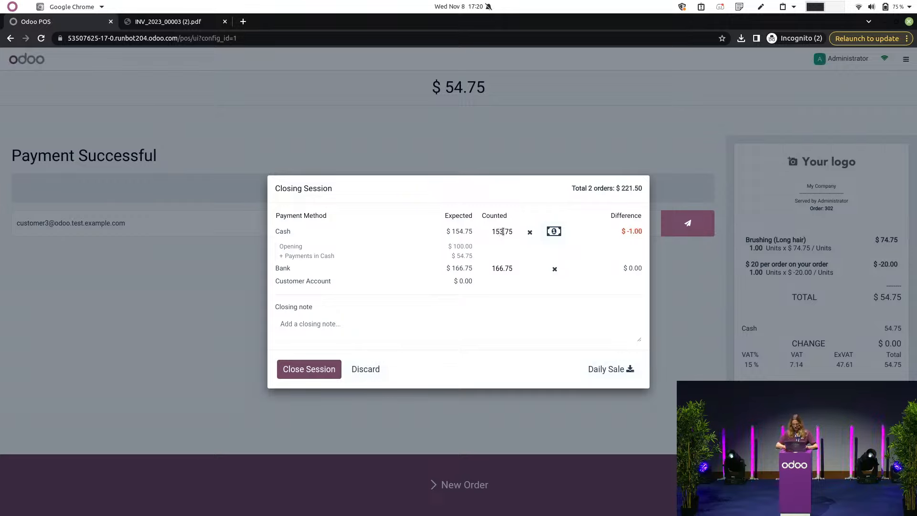
{"action": "left_click", "coordinate": [504, 232]}
{"action": "key", "text": "BackSpace"}
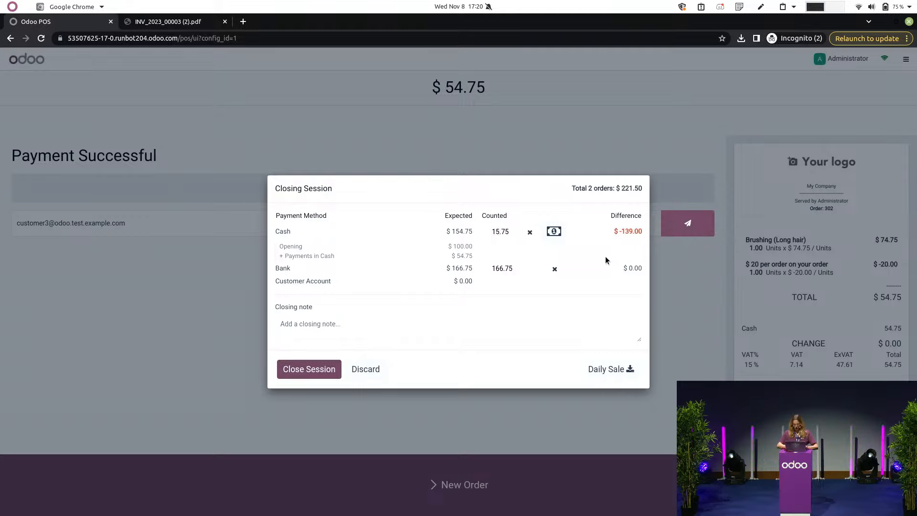
{"action": "type", "text": "4"}
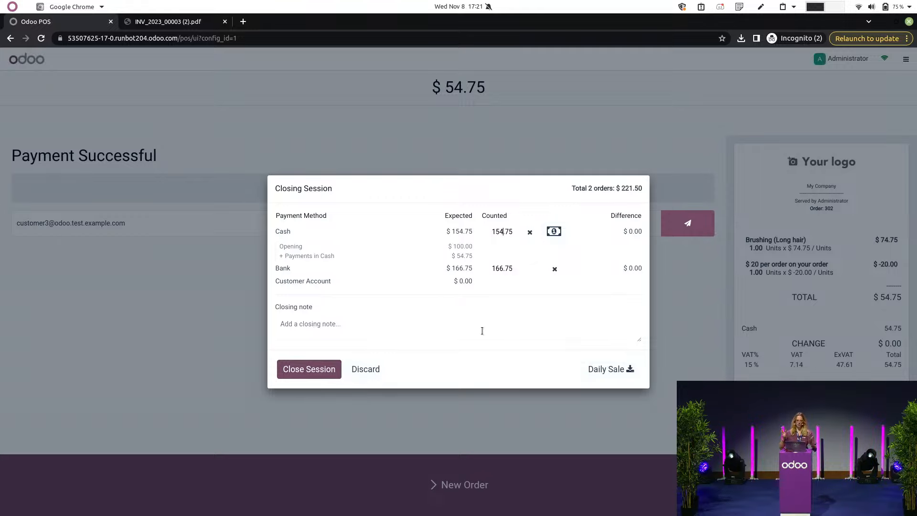
Close the point-of-sale session with the counted amounts and return to the overview of installed apps
{"action": "left_click", "coordinate": [304, 371]}
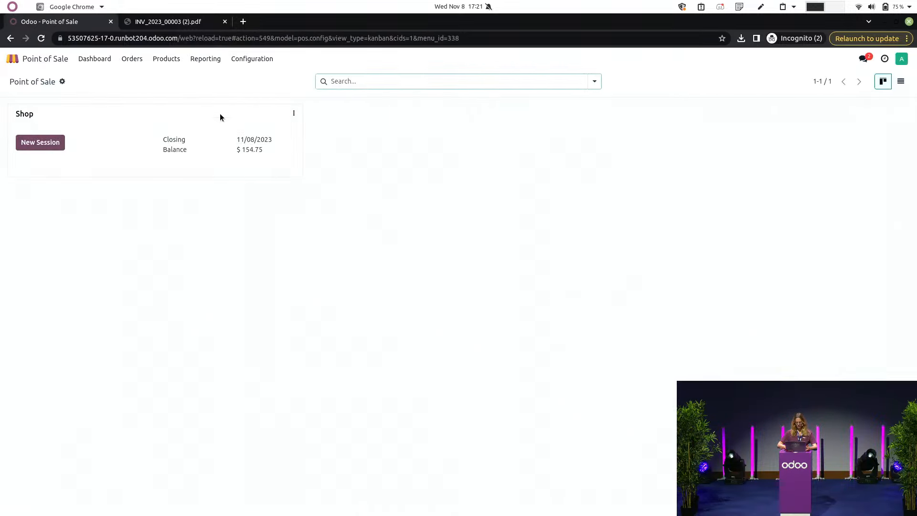
{"action": "left_click", "coordinate": [13, 59]}
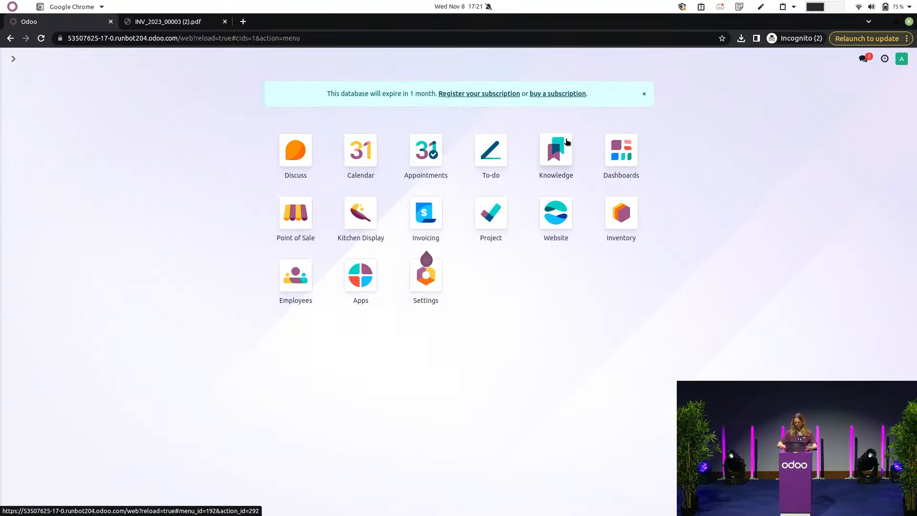
Review the Hair Salon article in Knowledge, from the appointment flow to the additional services section, and return to the apps overview
{"action": "left_click", "coordinate": [568, 139]}
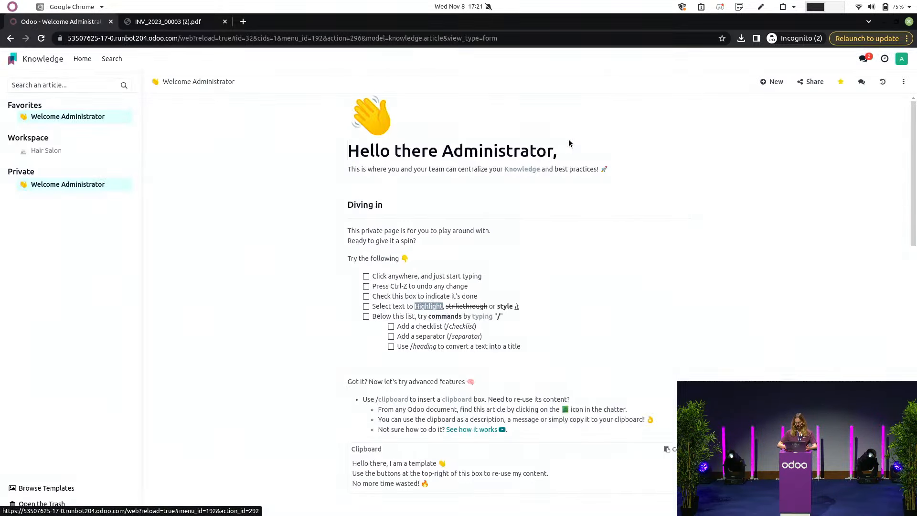
{"action": "left_click", "coordinate": [41, 153]}
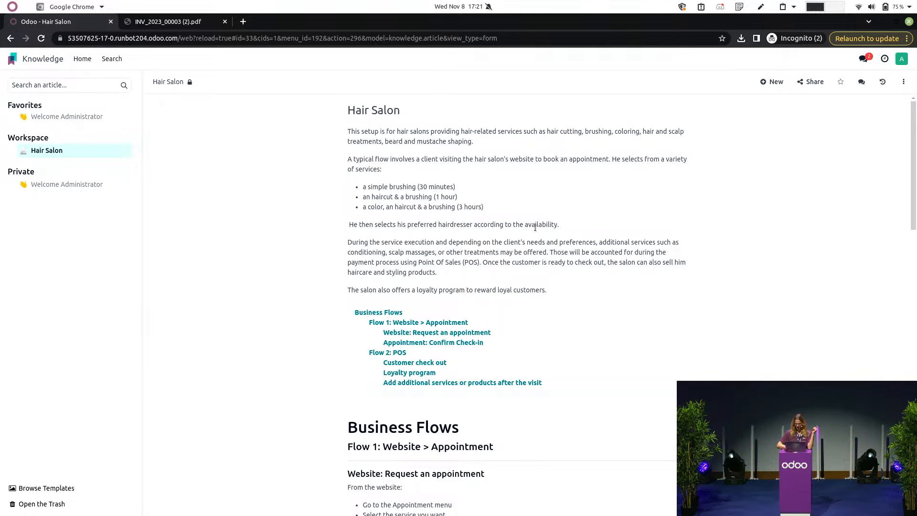
{"action": "scroll", "coordinate": [535, 228], "scroll_direction": "down", "scroll_amount": 5}
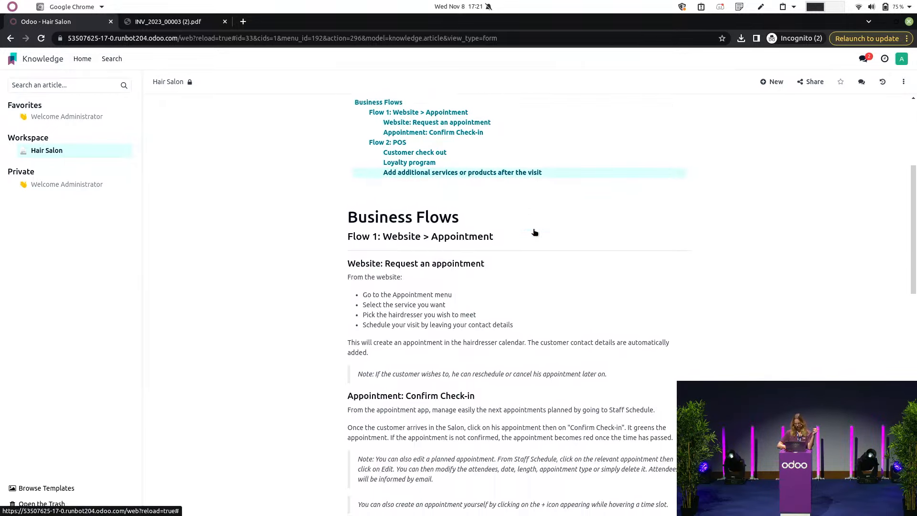
{"action": "scroll", "coordinate": [535, 233], "scroll_direction": "down", "scroll_amount": 2}
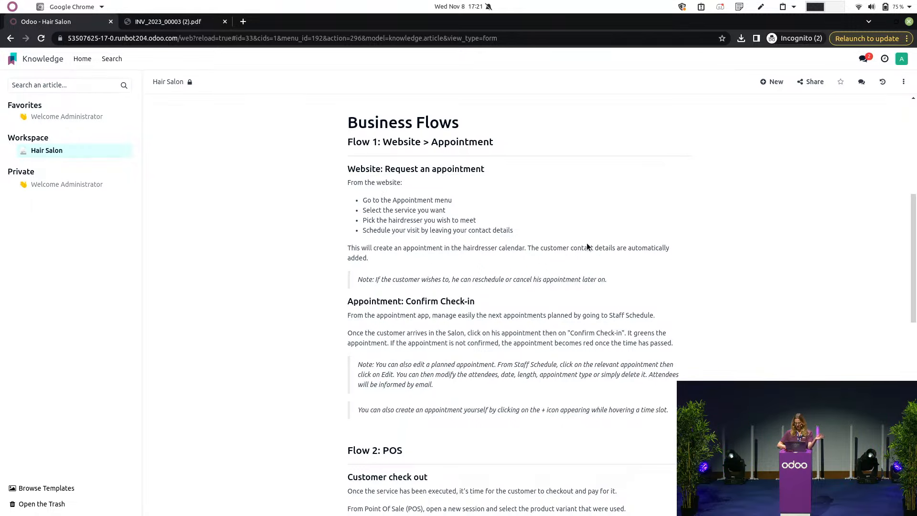
{"action": "scroll", "coordinate": [588, 247], "scroll_direction": "down", "scroll_amount": 8}
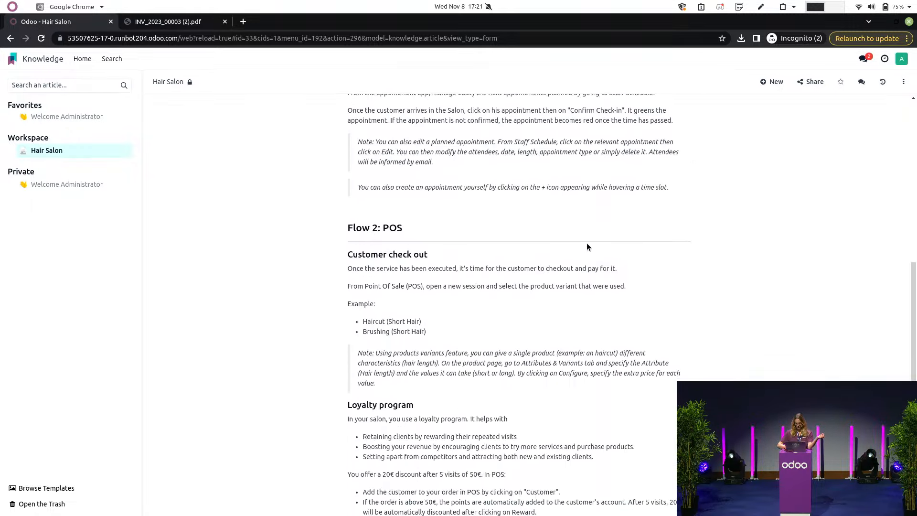
{"action": "scroll", "coordinate": [587, 246], "scroll_direction": "down", "scroll_amount": 1}
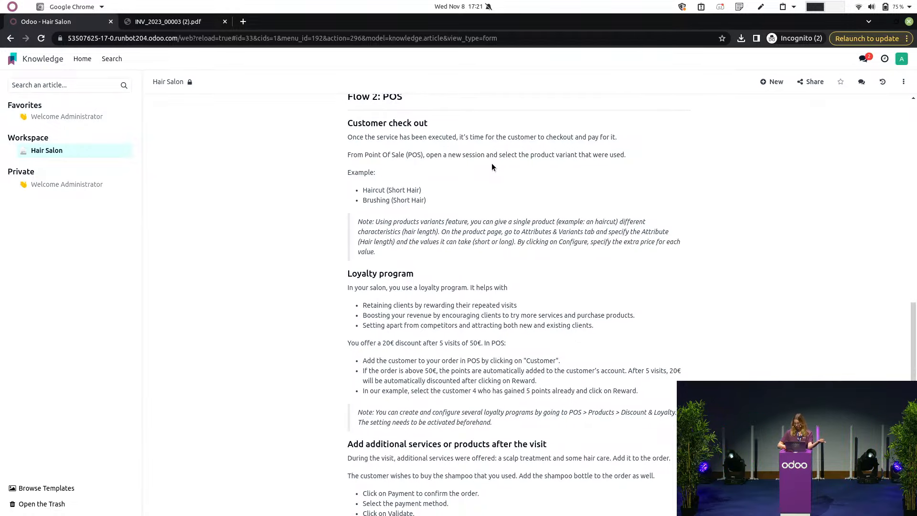
{"action": "scroll", "coordinate": [491, 165], "scroll_direction": "down", "scroll_amount": 4}
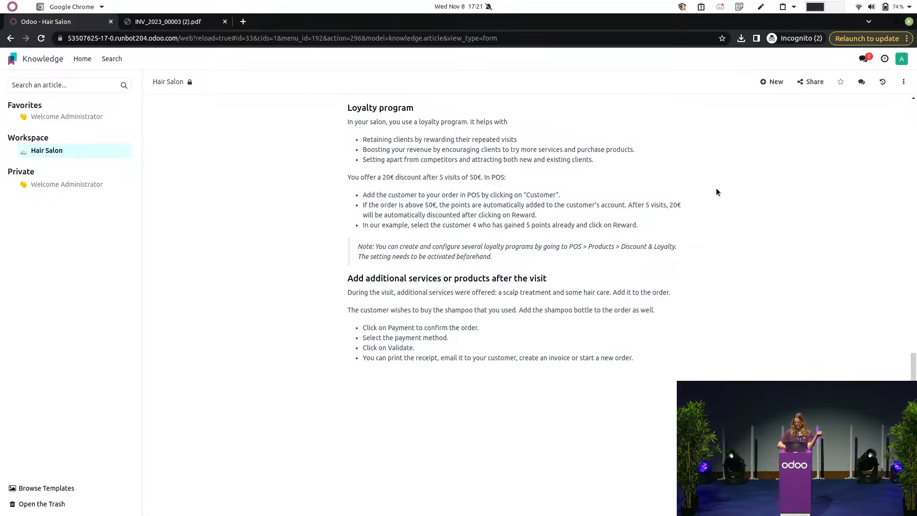
{"action": "left_click", "coordinate": [6, 59]}
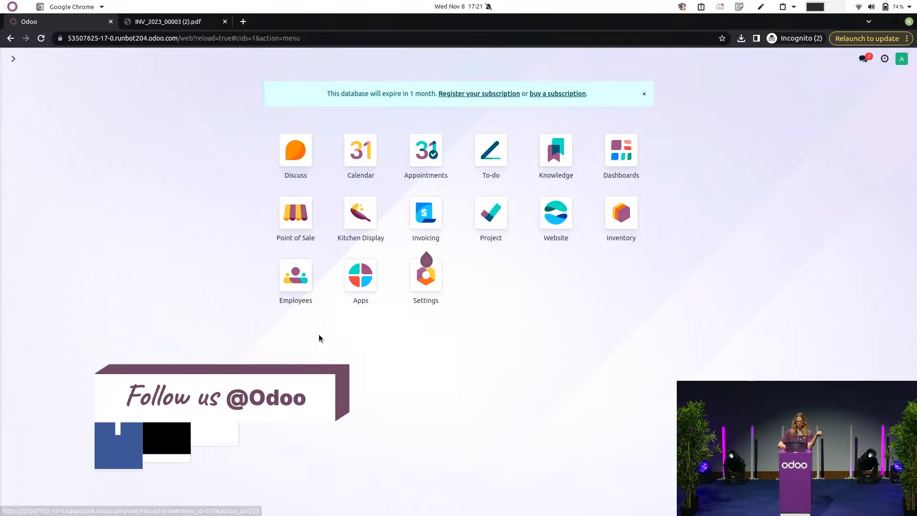
Switch to the OXP23 - Industry Hair Salons presentation in Google Slides, start the slideshow and advance to the Thank You slide
{"action": "key", "text": "alt+Tab"}
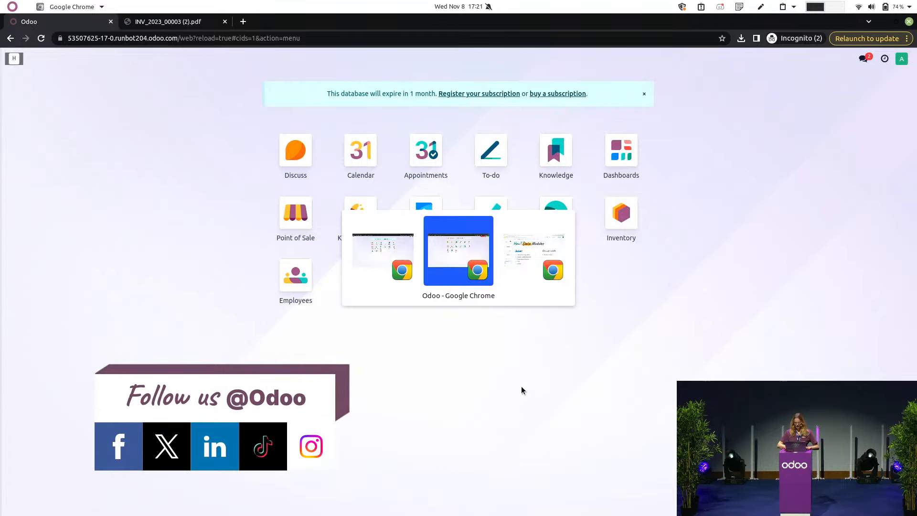
{"action": "key", "text": "alt+Tab"}
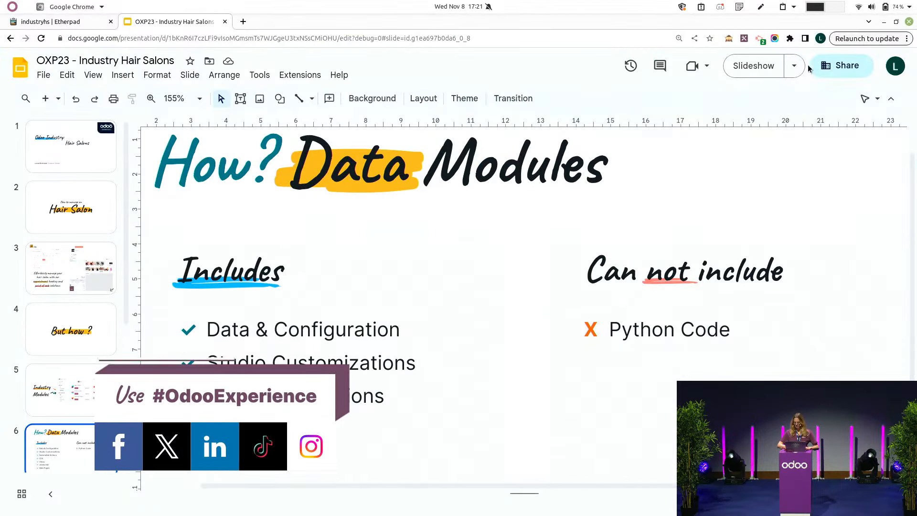
{"action": "left_click", "coordinate": [753, 66]}
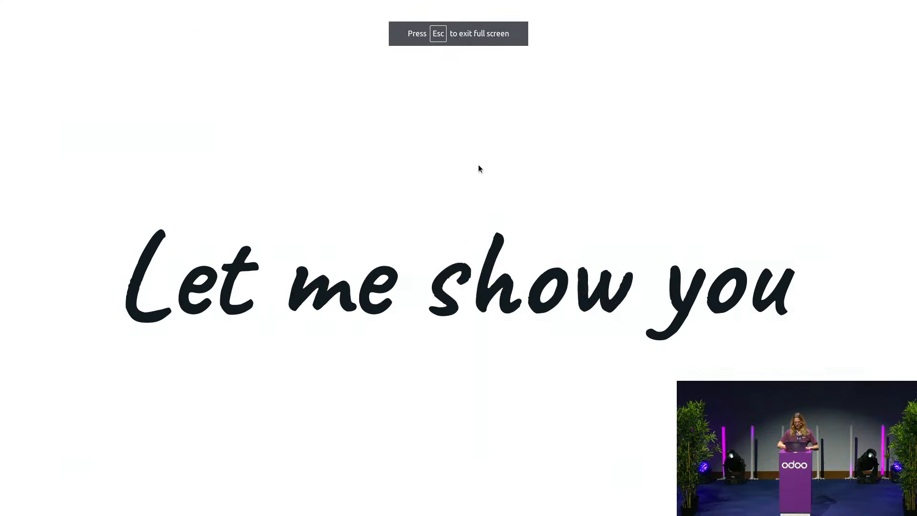
{"action": "key", "text": "Right"}
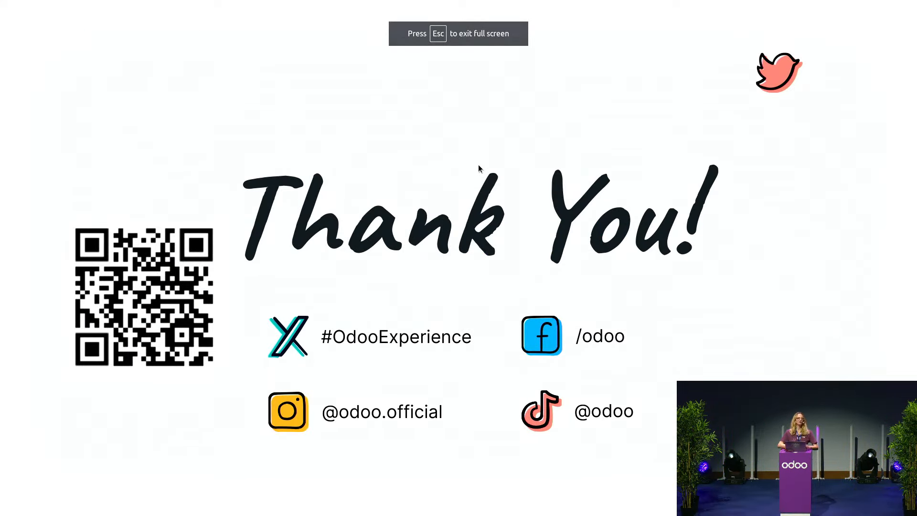